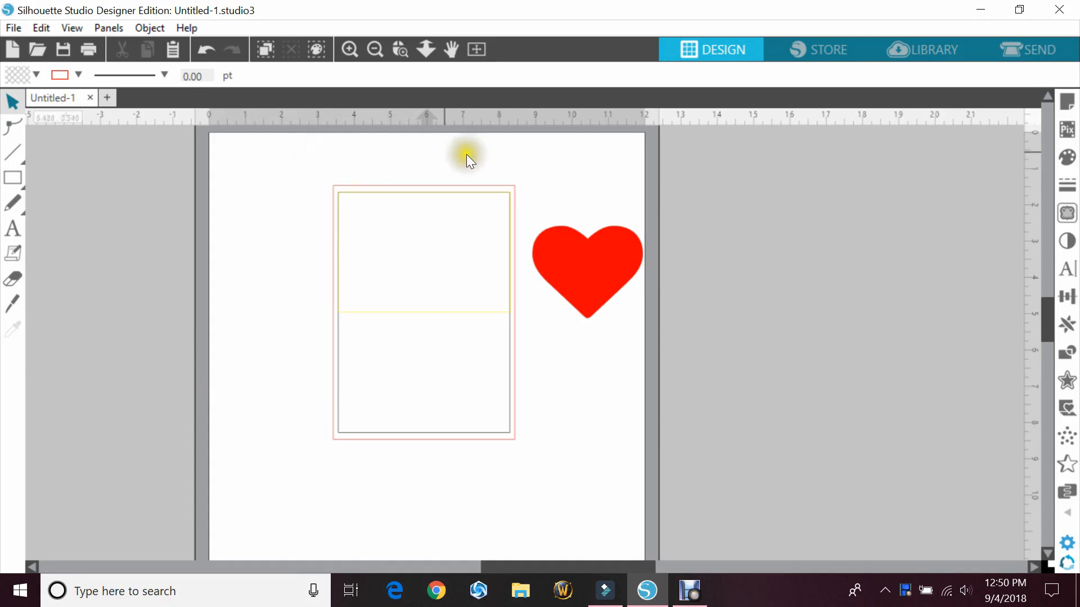
# - Select the outer rectangle of the card template to examine its dimensions
pyautogui.click(403, 49)
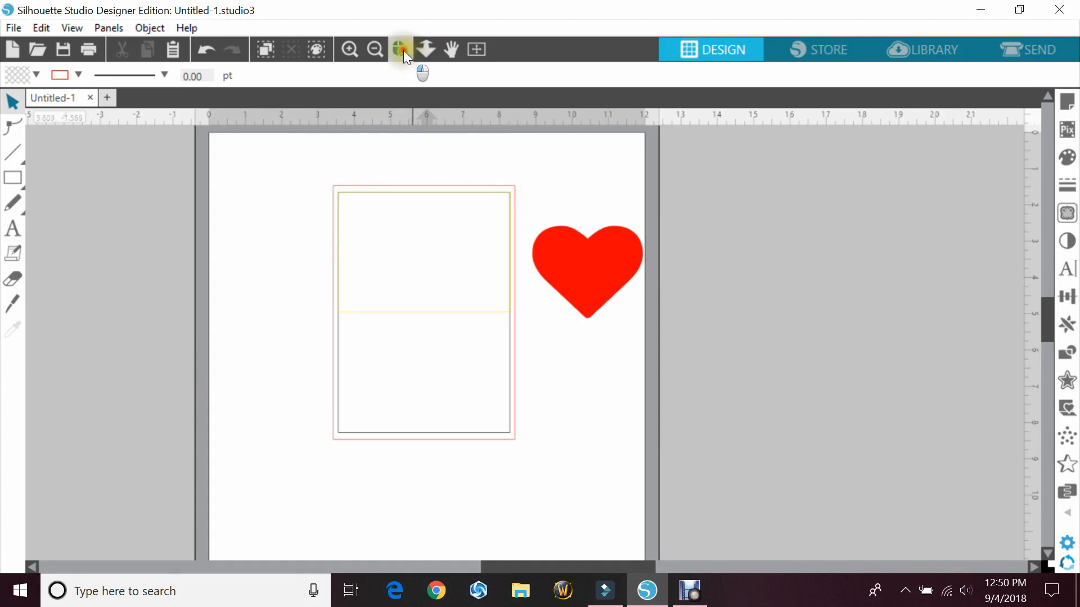
pyautogui.moveTo(289, 150); pyautogui.dragTo(680, 552)
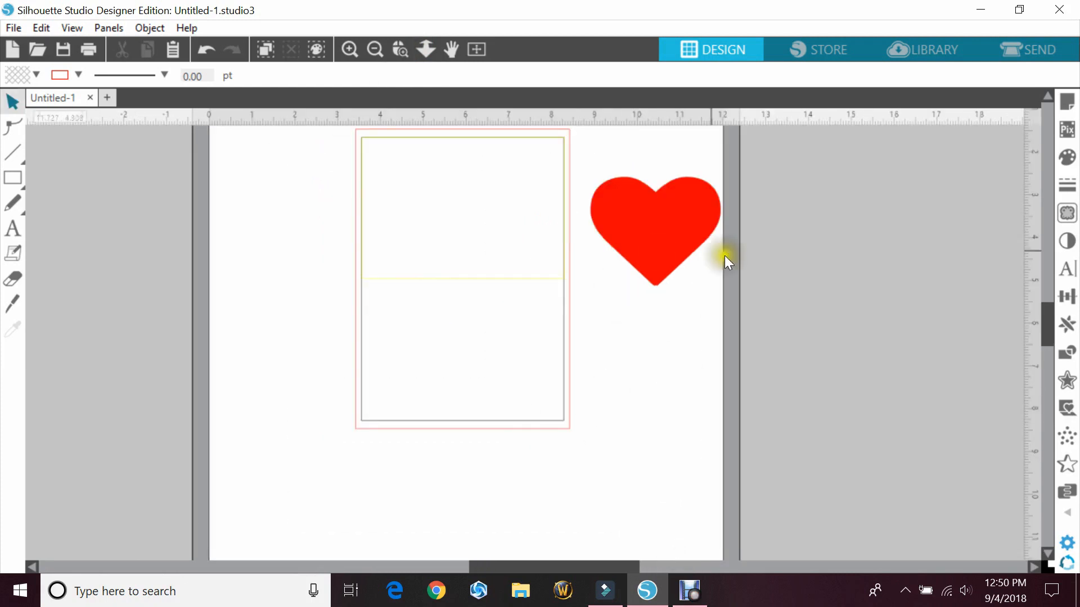
pyautogui.moveTo(1046, 320); pyautogui.dragTo(1045, 312)
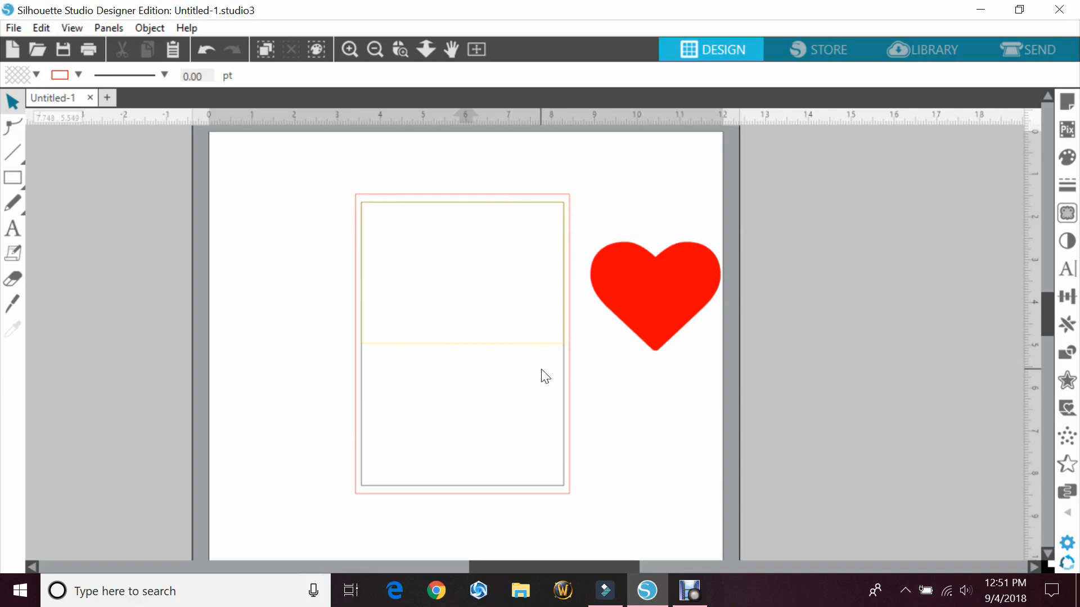
pyautogui.click(574, 389)
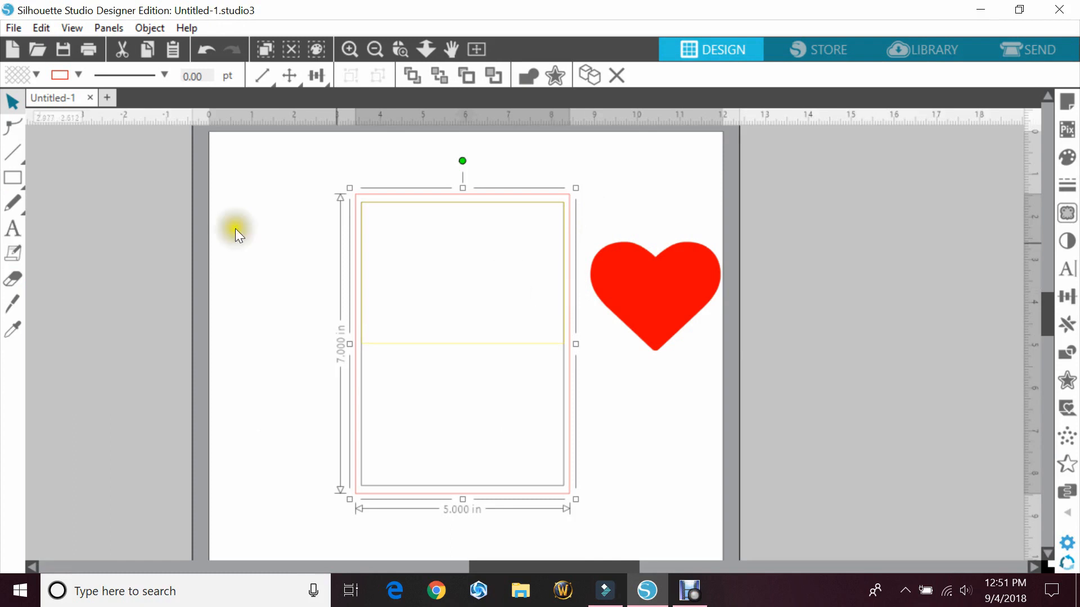
# - Draw a rectangle about 4.12 in wide and 6.43 in high beside the card template and select it
pyautogui.click(18, 178)
pyautogui.click(35, 177)
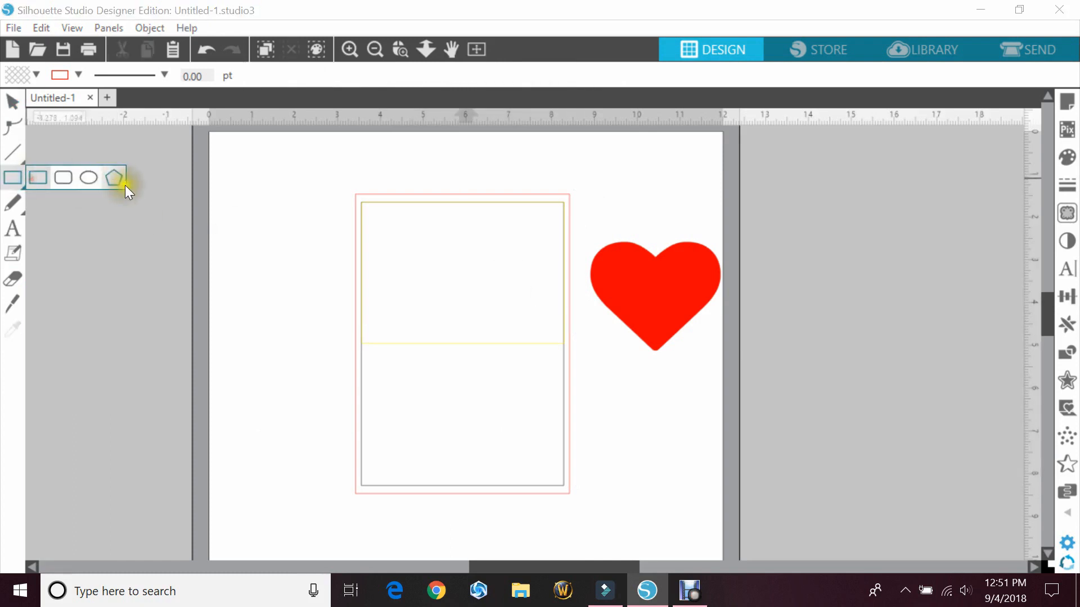
pyautogui.moveTo(135, 203)
pyautogui.mouseDown()
pyautogui.moveTo(262, 426)
pyautogui.moveTo(287, 432)
pyautogui.moveTo(310, 522)
pyautogui.moveTo(311, 479)
pyautogui.mouseUp()
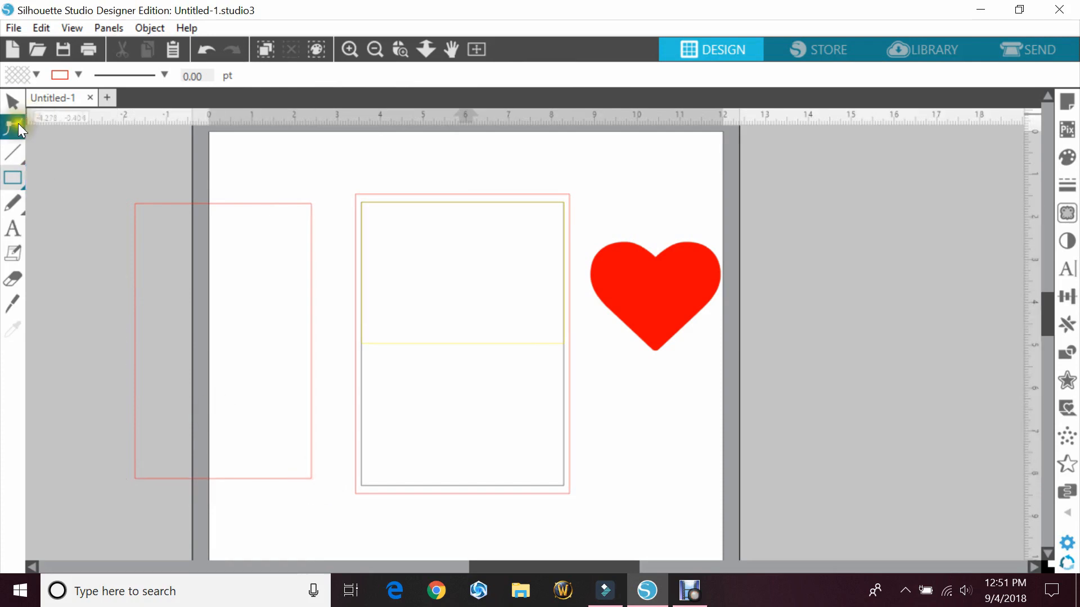
pyautogui.click(11, 102)
pyautogui.click(177, 247)
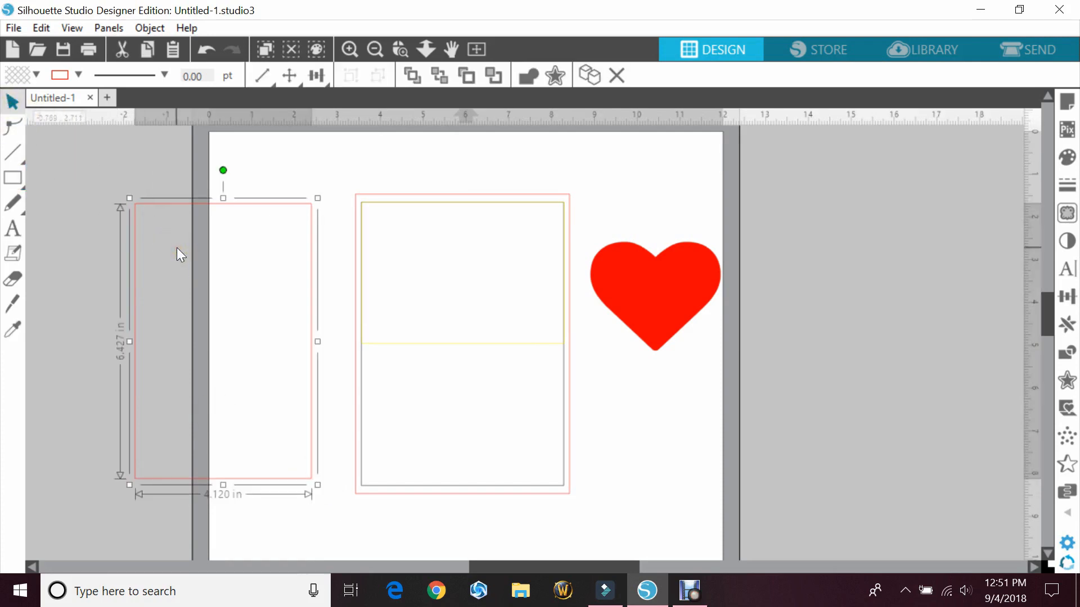
# - Set the new rectangle's width to 5 in and its height to 7 in
pyautogui.moveTo(257, 86)
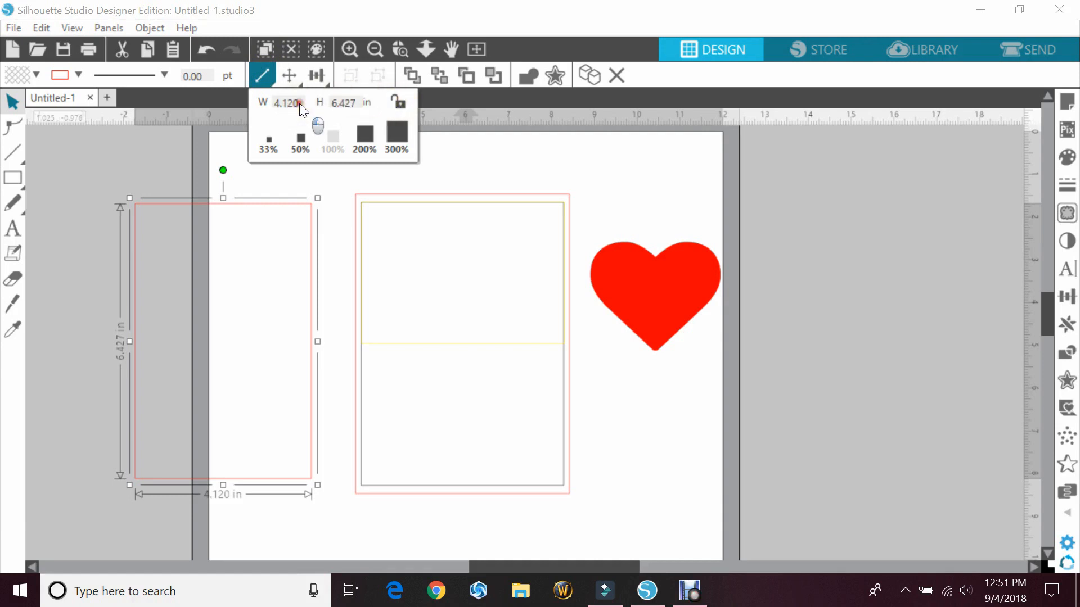
pyautogui.moveTo(300, 103); pyautogui.dragTo(277, 101)
pyautogui.write('5')
pyautogui.click(359, 107)
pyautogui.click(356, 104)
pyautogui.write('7')
pyautogui.press('Return')
pyautogui.click(208, 369)
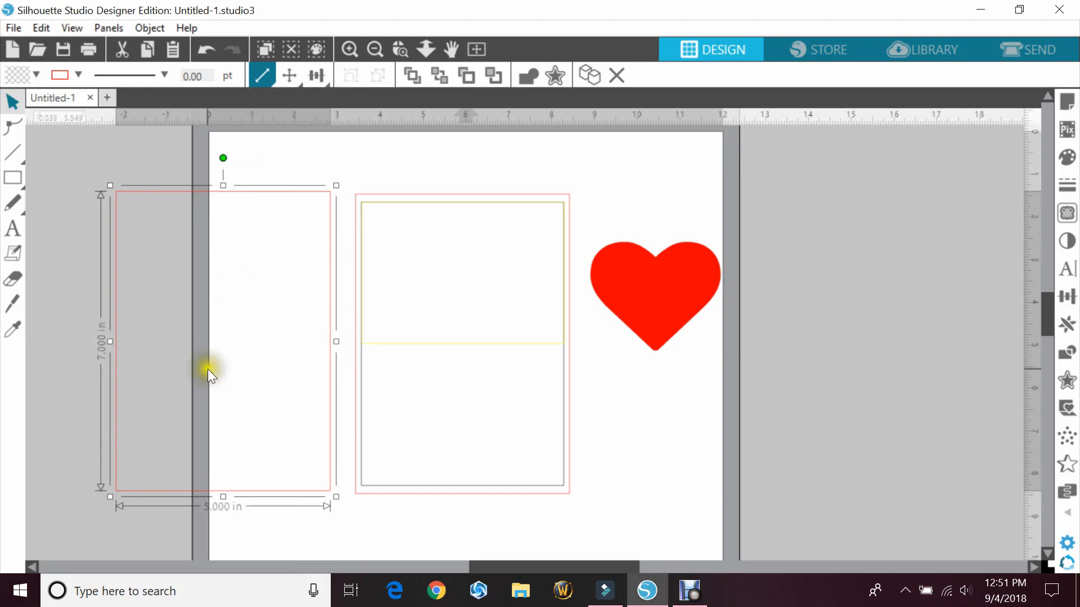
# - Delete the extra 5 by 7 in rectangle beside the card template
pyautogui.click(237, 230)
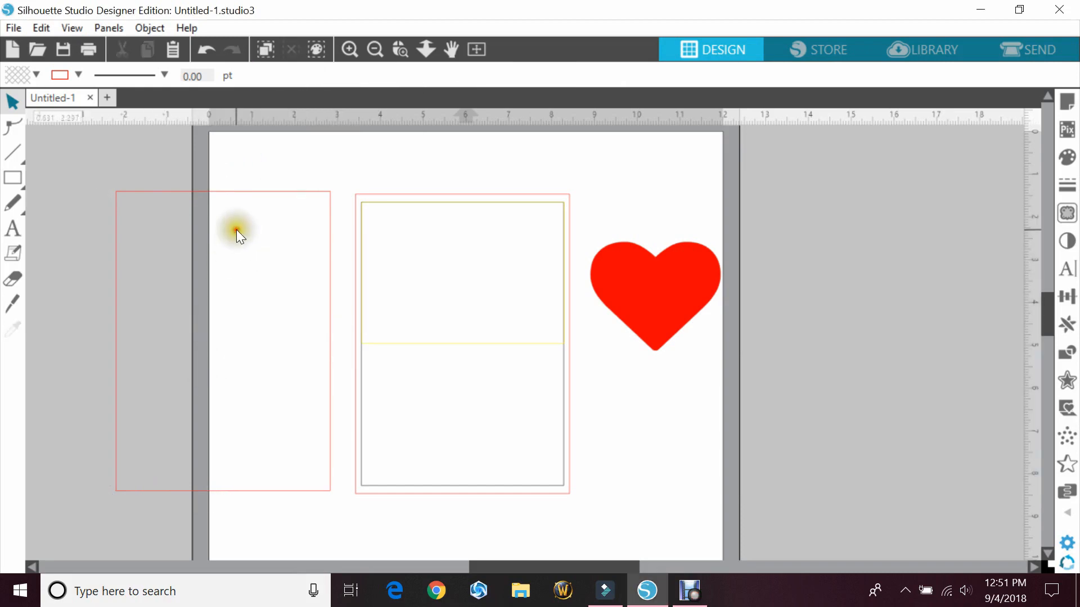
pyautogui.click(241, 193)
pyautogui.press('Delete')
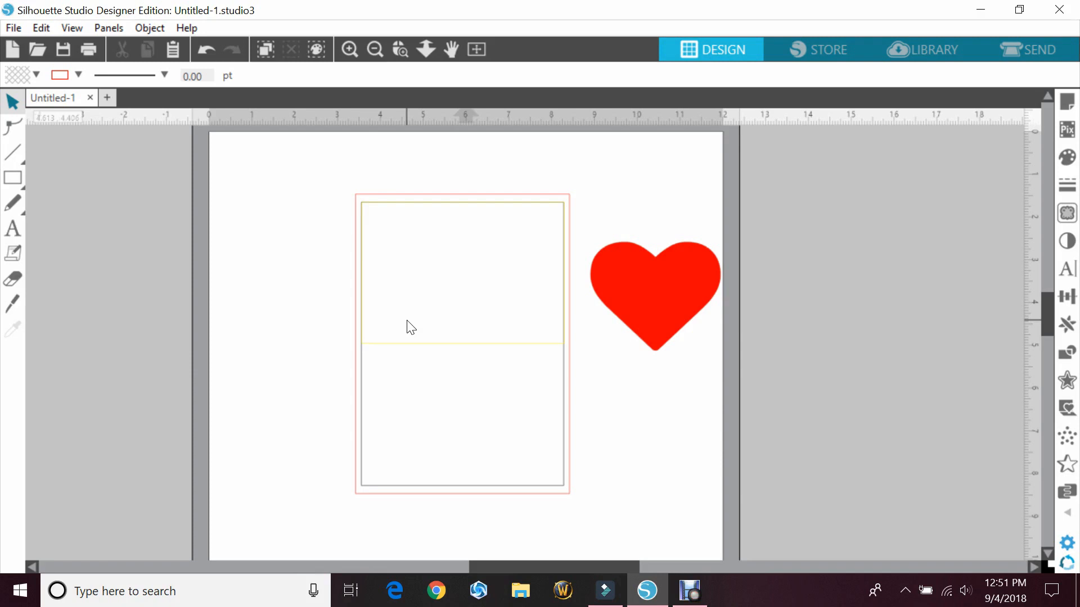
# - Duplicate the red heart and place the copy off the page as a spare
pyautogui.click(667, 310)
pyautogui.rightClick(667, 312)
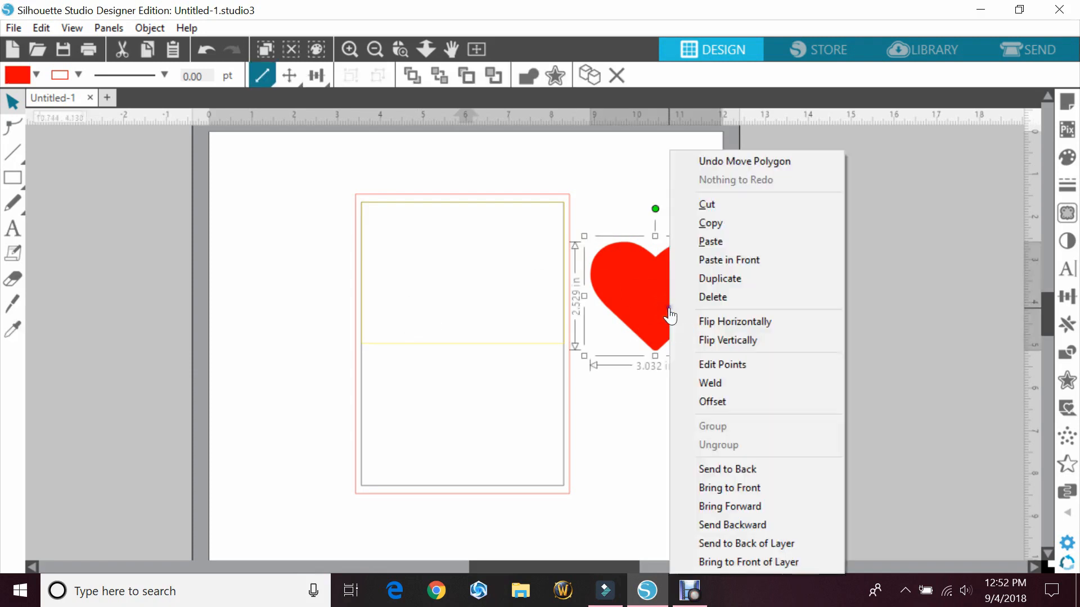
pyautogui.click(734, 279)
pyautogui.moveTo(660, 301); pyautogui.dragTo(832, 315)
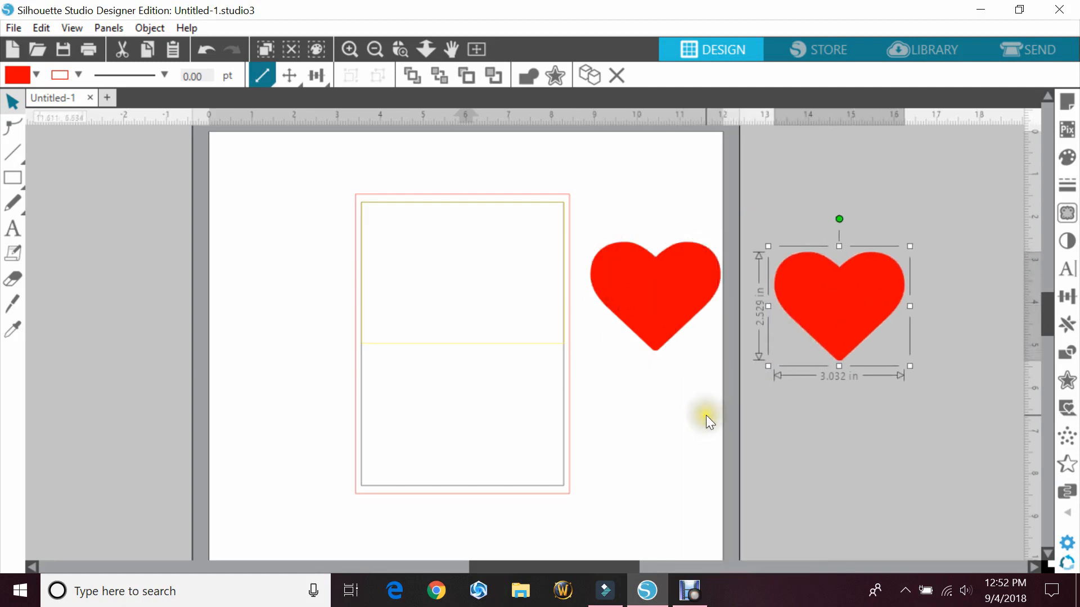
# - Move the original heart into the card's upper half and center it horizontally and vertically with the yellow rectangle
pyautogui.moveTo(677, 318); pyautogui.dragTo(484, 290)
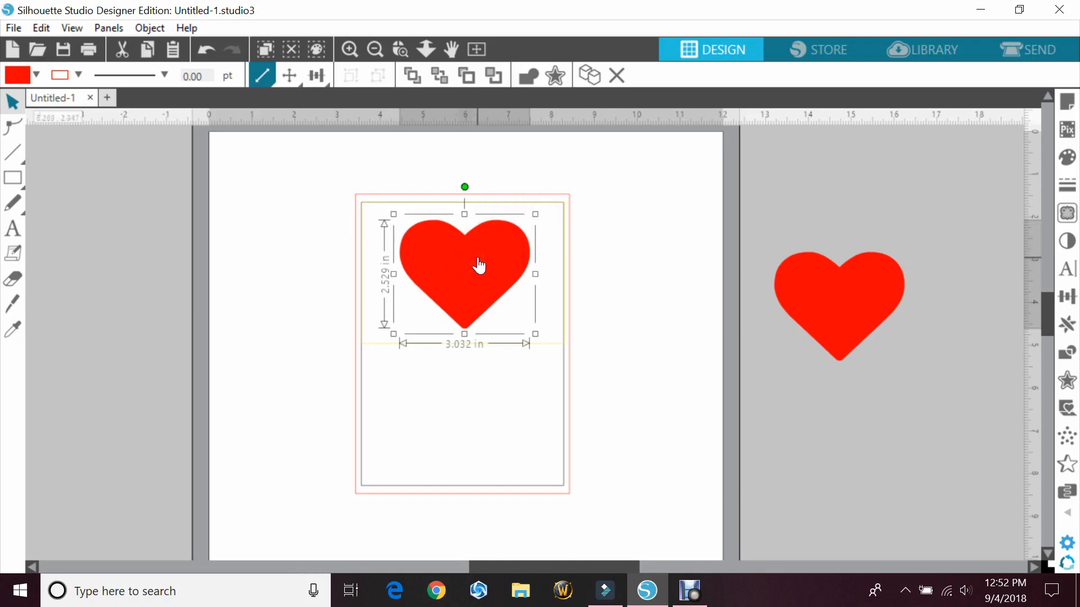
pyautogui.click(478, 202)
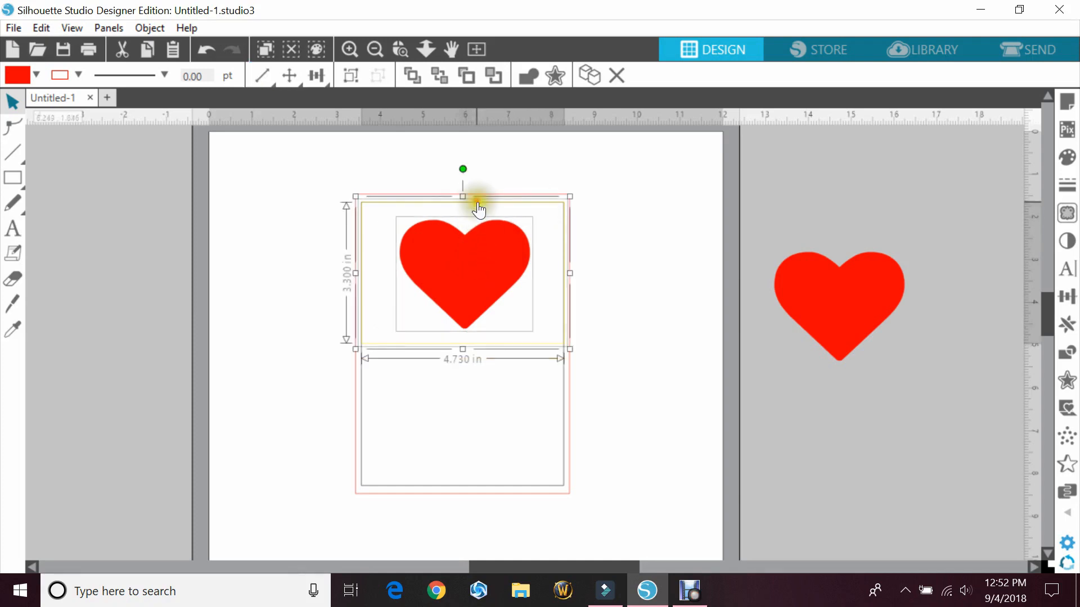
pyautogui.click(1064, 298)
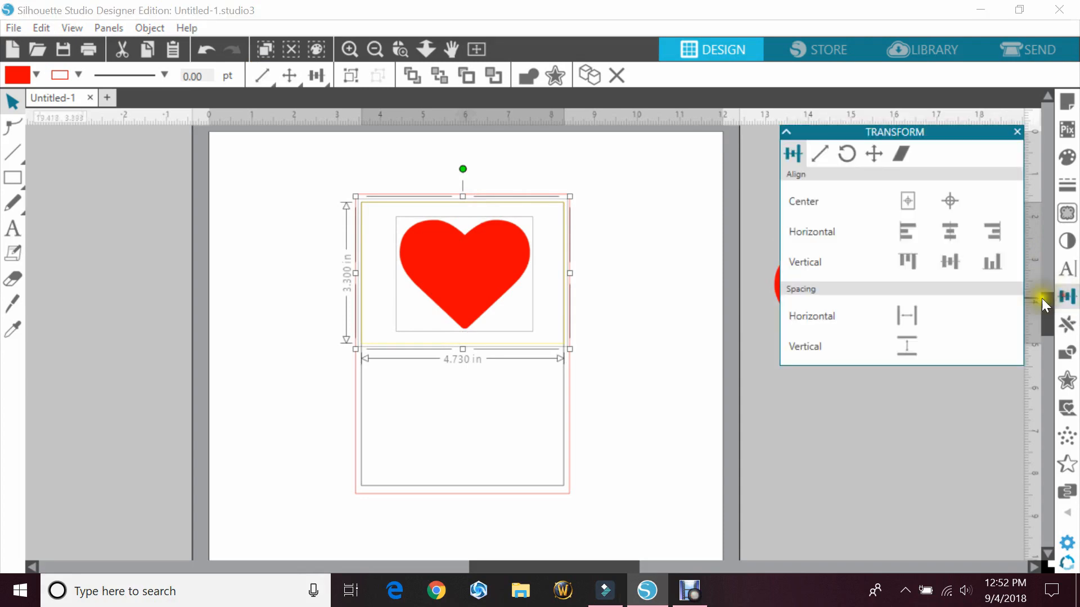
pyautogui.click(951, 229)
pyautogui.click(952, 263)
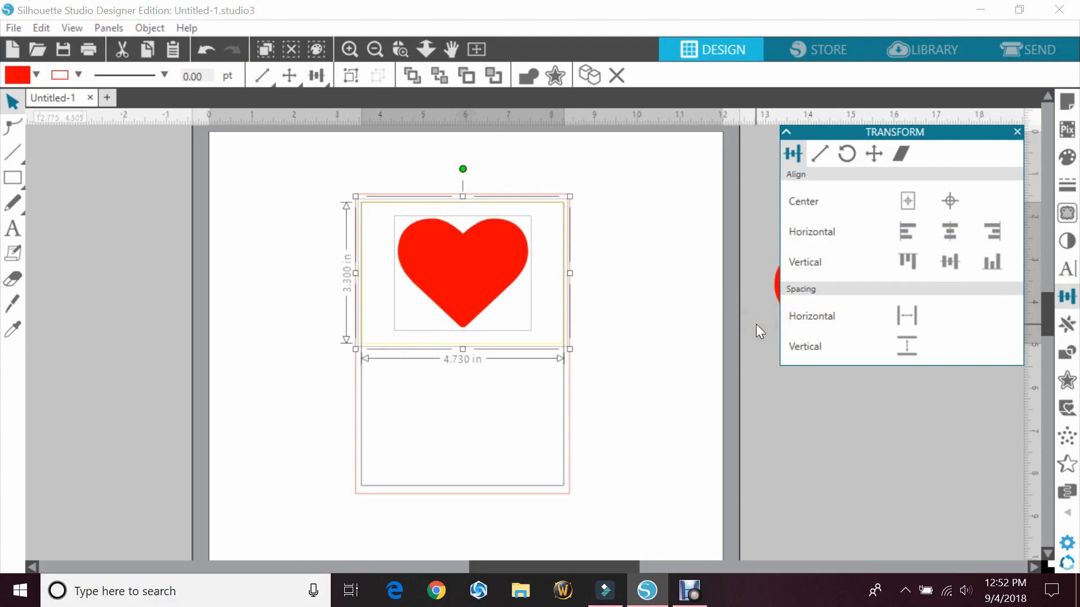
pyautogui.click(650, 321)
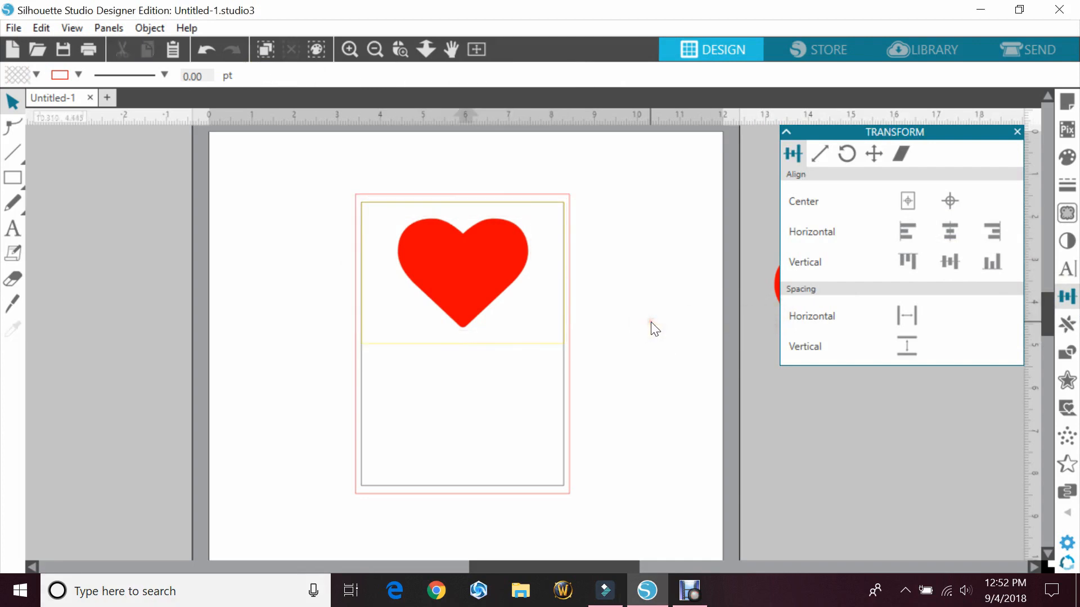
pyautogui.click(1016, 133)
# - Convert the centered heart on the card to a popup shape
pyautogui.click(477, 276)
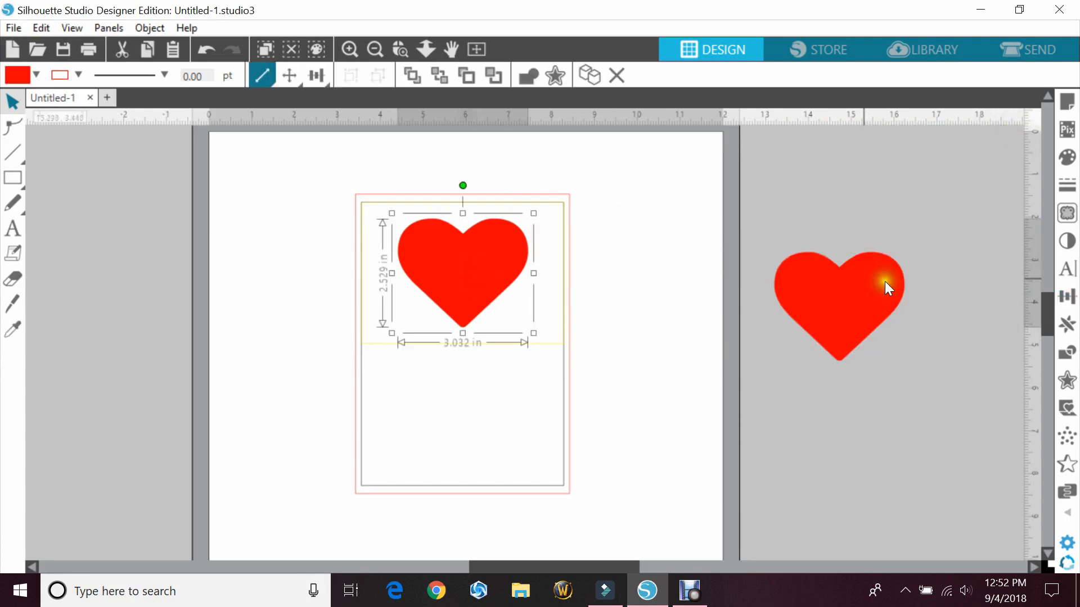
pyautogui.click(1070, 415)
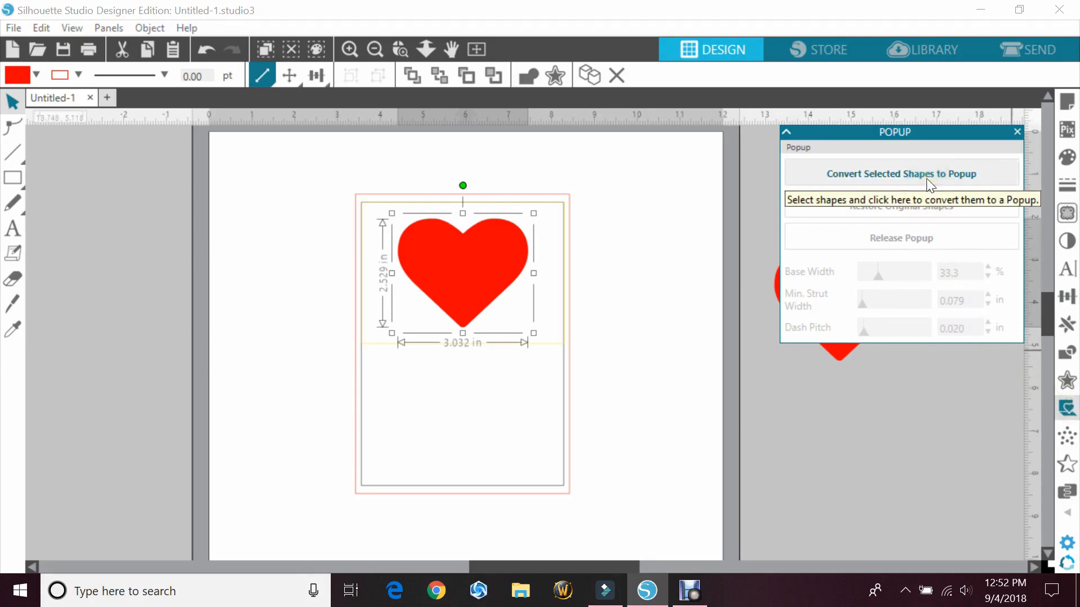
pyautogui.click(927, 179)
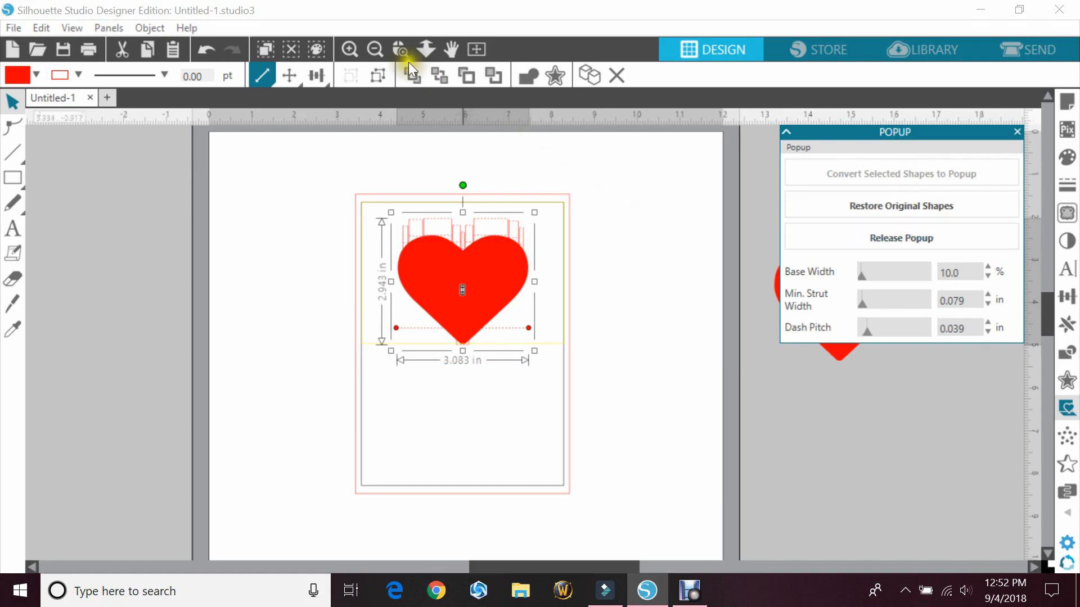
# - Move the popup heart down so its dashed fold line lies on the yellow rectangle's lower edge
pyautogui.click(400, 49)
pyautogui.moveTo(332, 208); pyautogui.dragTo(613, 399)
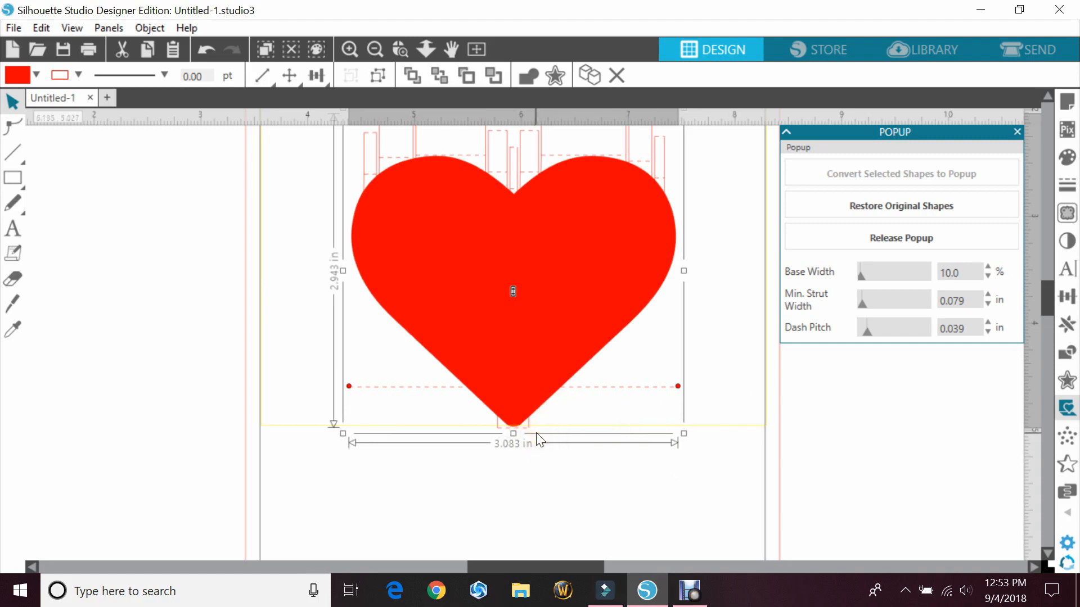
pyautogui.moveTo(535, 325); pyautogui.dragTo(536, 360)
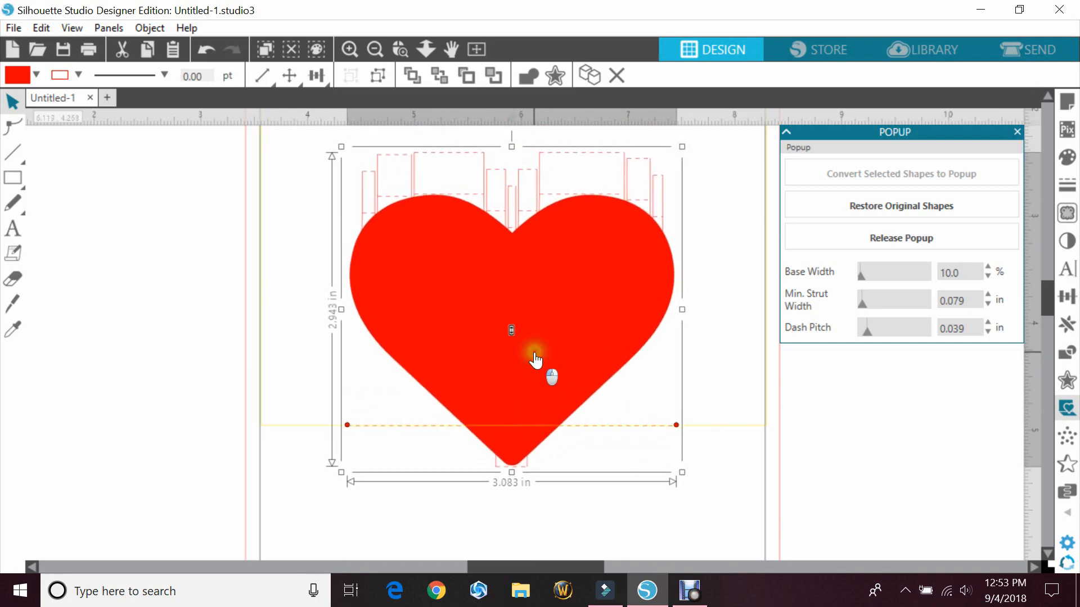
pyautogui.click(397, 49)
pyautogui.moveTo(272, 387); pyautogui.dragTo(774, 506)
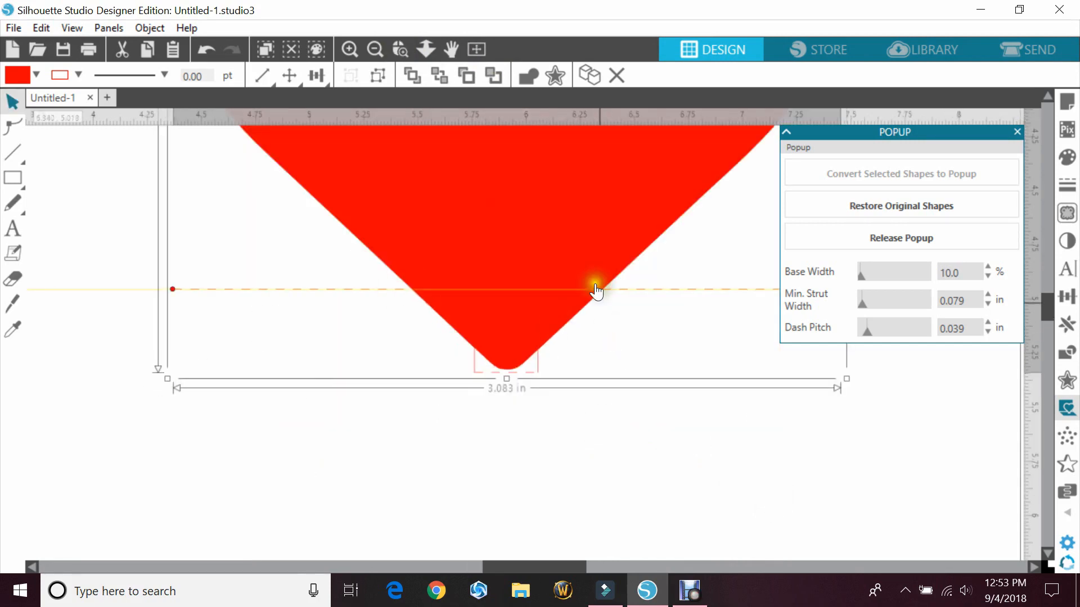
pyautogui.click(1017, 133)
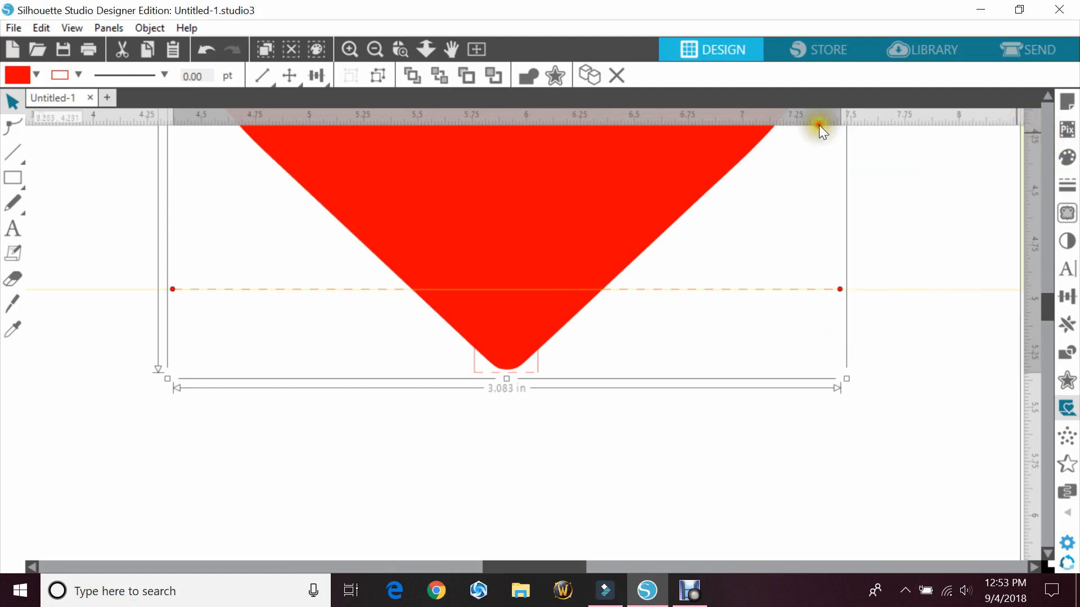
# - Extend both ends of the popup's dashed fold line to the inner card edges, making it about 4.68 in wide
pyautogui.click(376, 49)
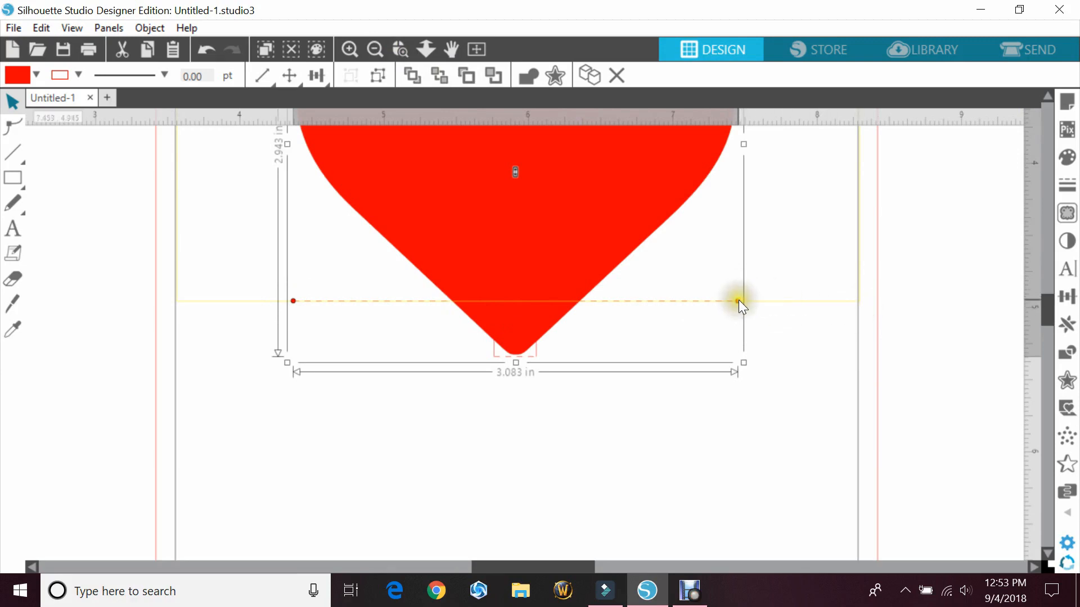
pyautogui.moveTo(738, 300); pyautogui.dragTo(854, 306)
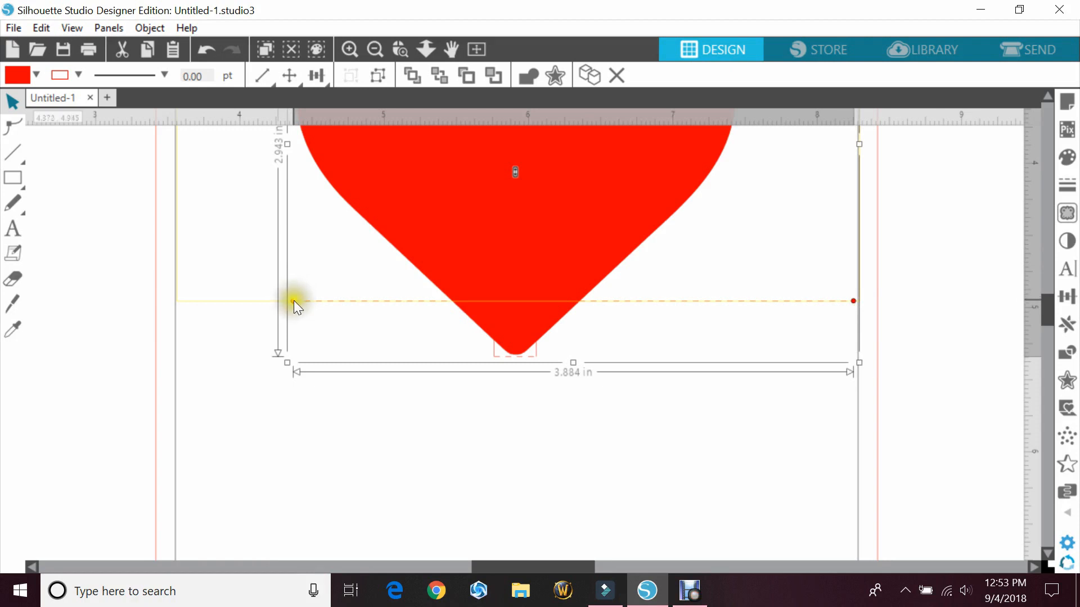
pyautogui.moveTo(293, 300); pyautogui.dragTo(194, 308)
pyautogui.moveTo(186, 308); pyautogui.dragTo(179, 308)
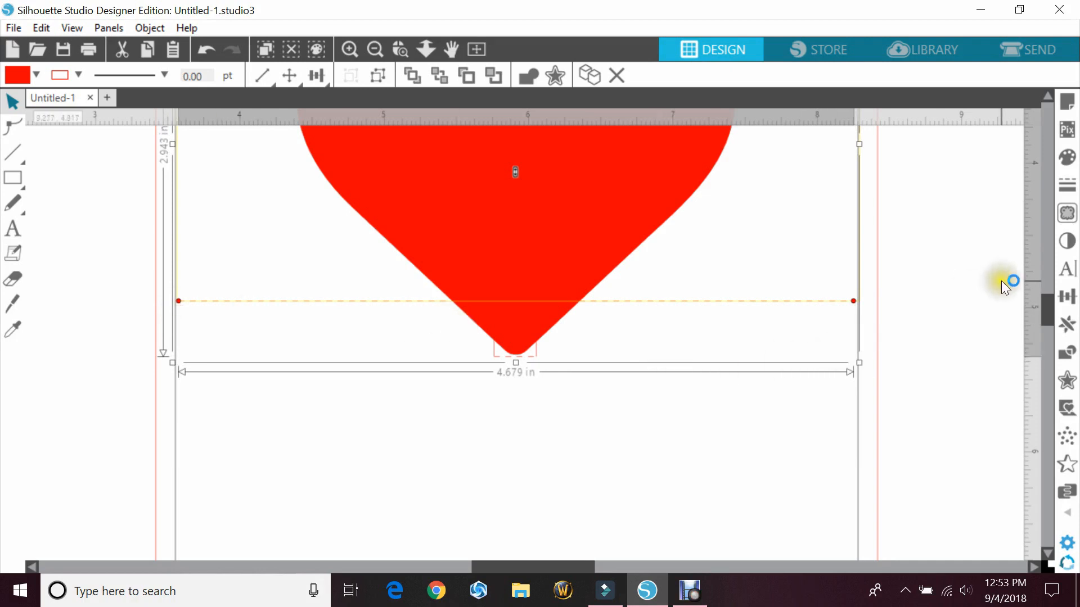
# - Delete the yellow guide rectangle from the upper half of the card
pyautogui.moveTo(1045, 310); pyautogui.dragTo(977, 257)
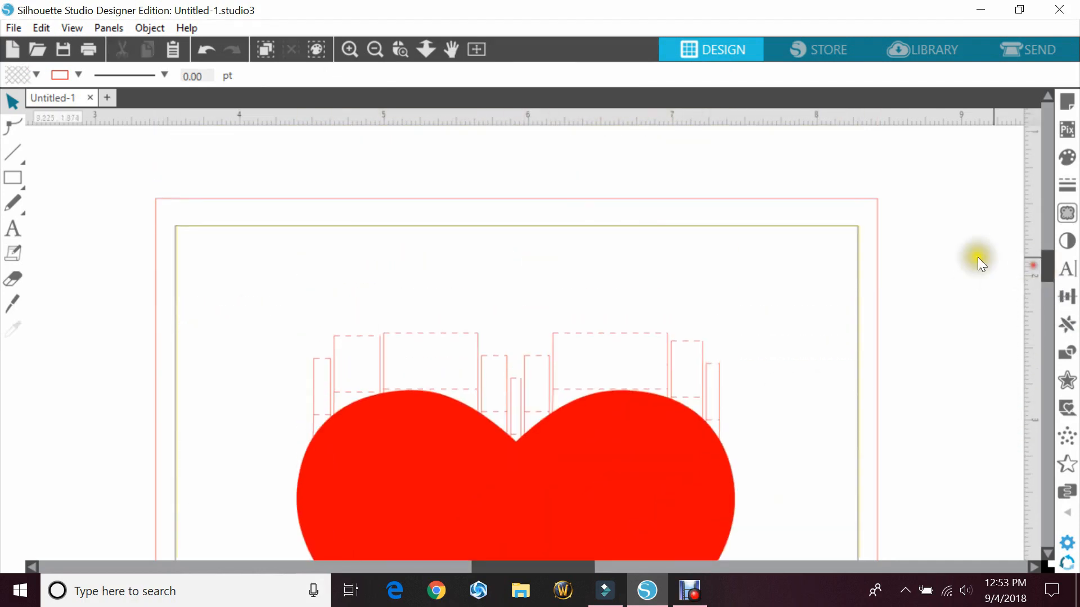
pyautogui.click(861, 231)
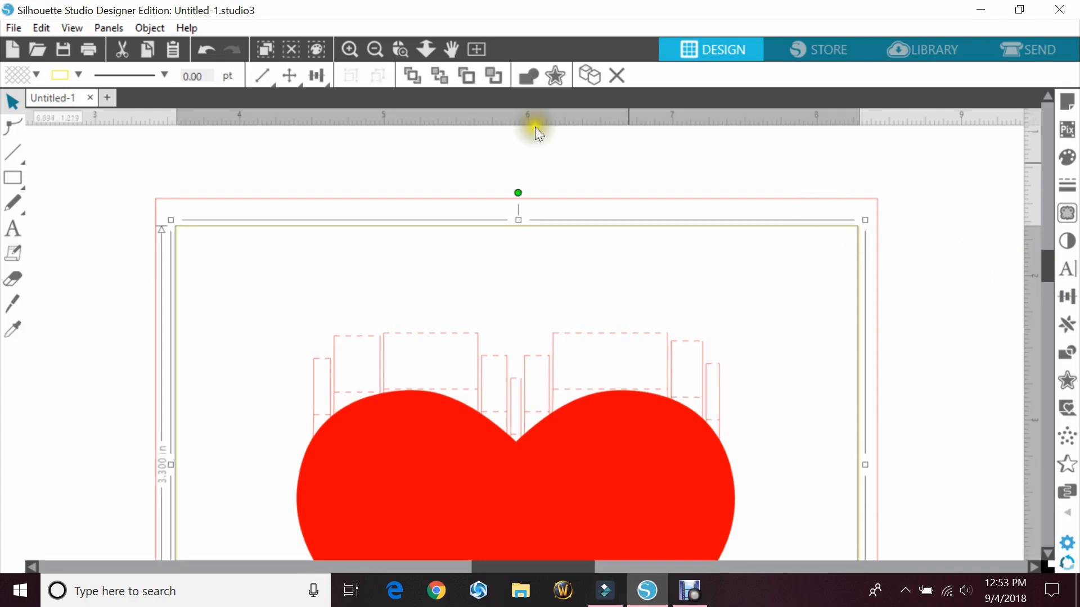
pyautogui.click(376, 48)
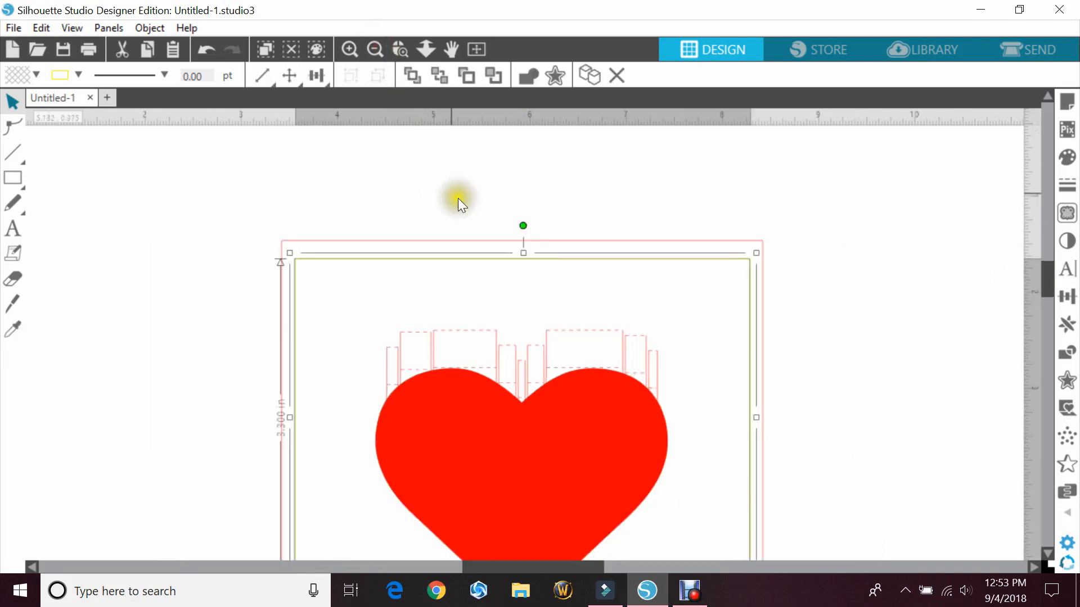
pyautogui.moveTo(1047, 285)
pyautogui.mouseDown()
pyautogui.moveTo(1040, 311)
pyautogui.moveTo(1042, 298)
pyautogui.mouseUp()
pyautogui.click(1037, 300)
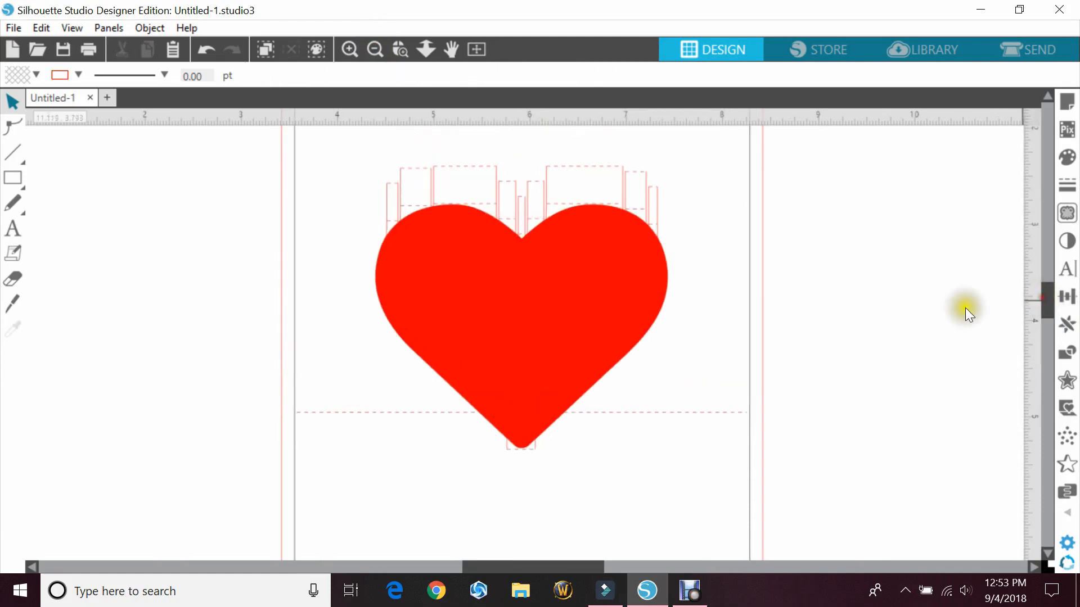
# - Set the popup heart's base width to 13%
pyautogui.click(527, 458)
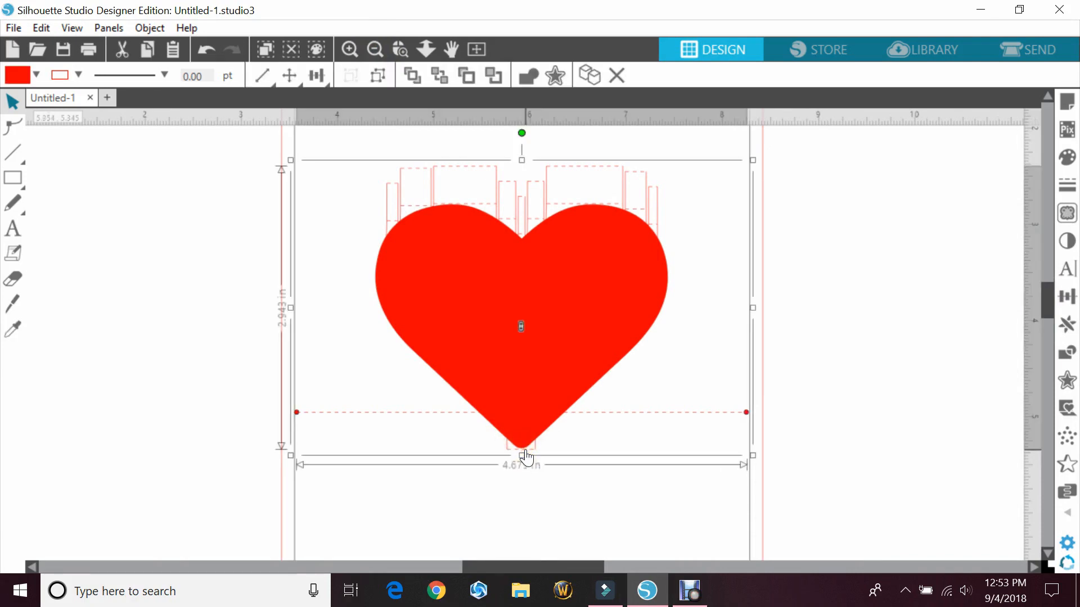
pyautogui.click(1067, 409)
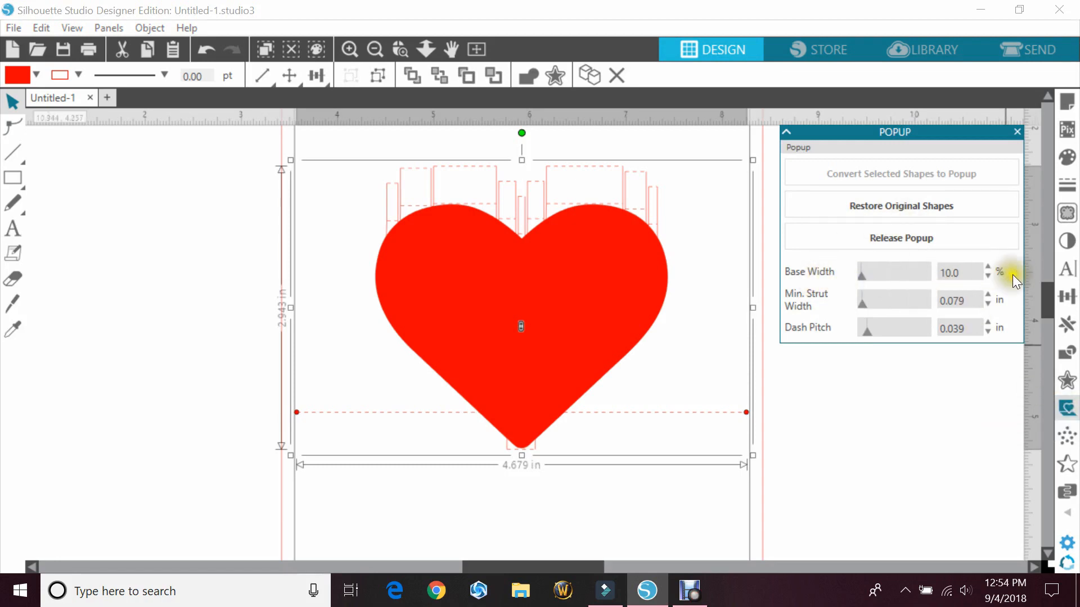
pyautogui.click(986, 266)
pyautogui.click(986, 265)
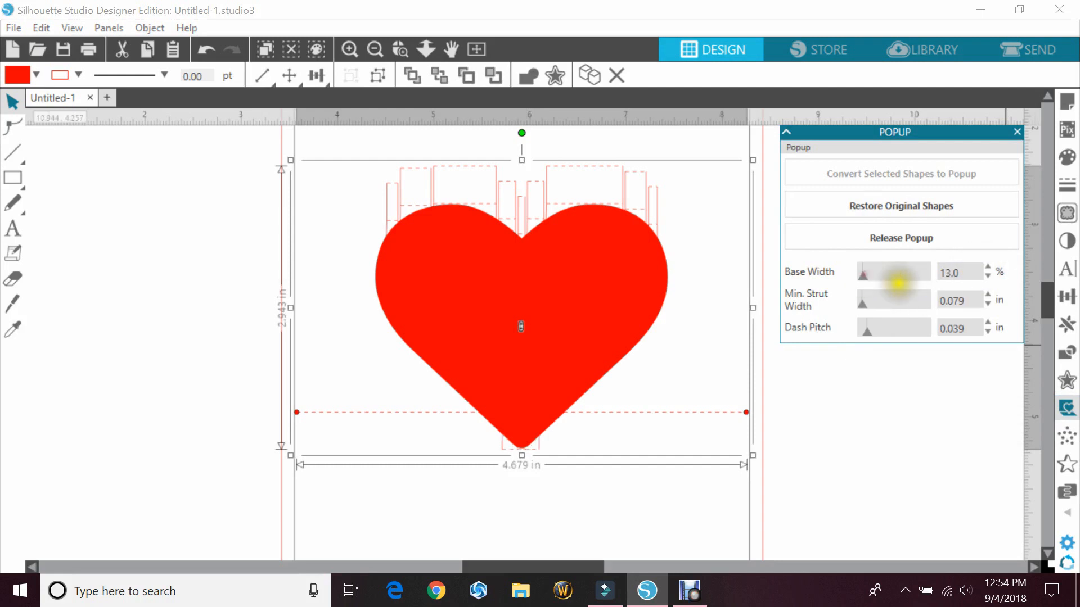
# - Set the popup heart's base width to 24% and its minimum strut width to 0.140 in
pyautogui.click(987, 266)
pyautogui.moveTo(863, 275); pyautogui.dragTo(872, 275)
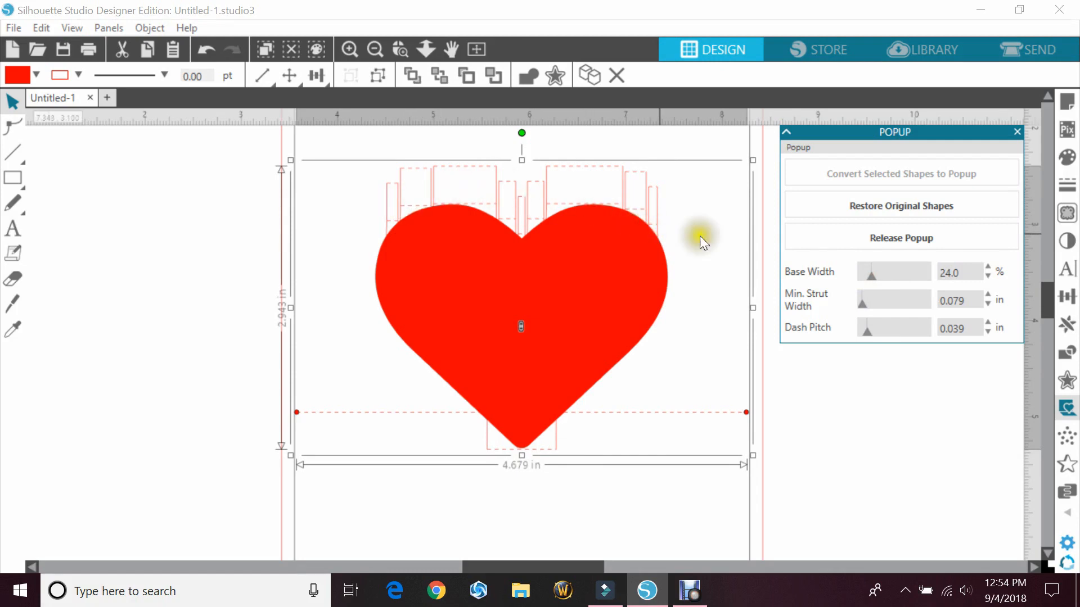
pyautogui.moveTo(864, 309)
pyautogui.mouseDown()
pyautogui.moveTo(875, 308)
pyautogui.moveTo(861, 304)
pyautogui.mouseUp()
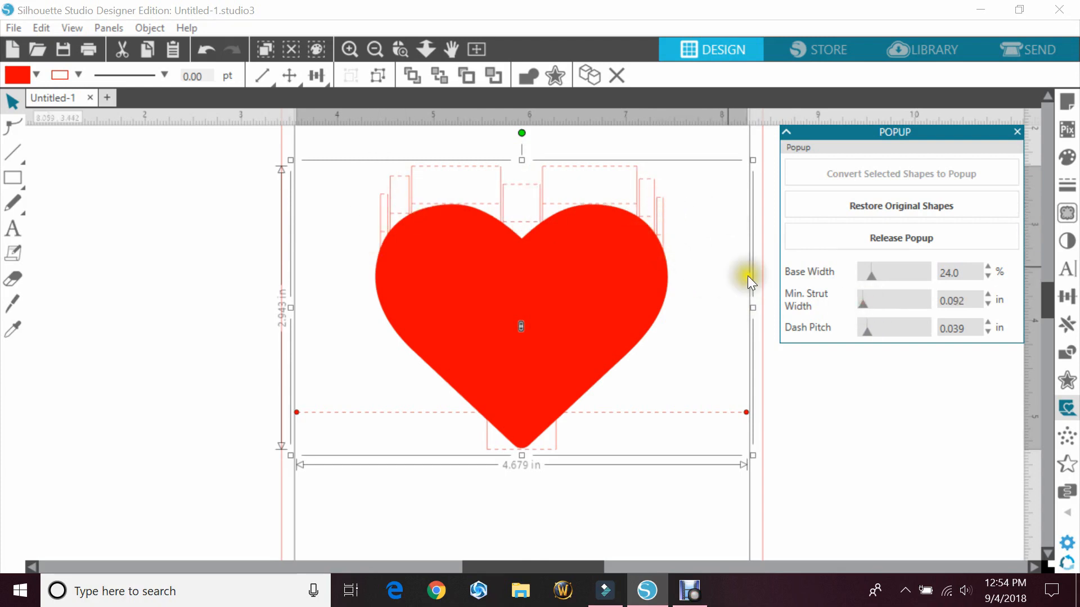
pyautogui.click(866, 308)
pyautogui.click(866, 306)
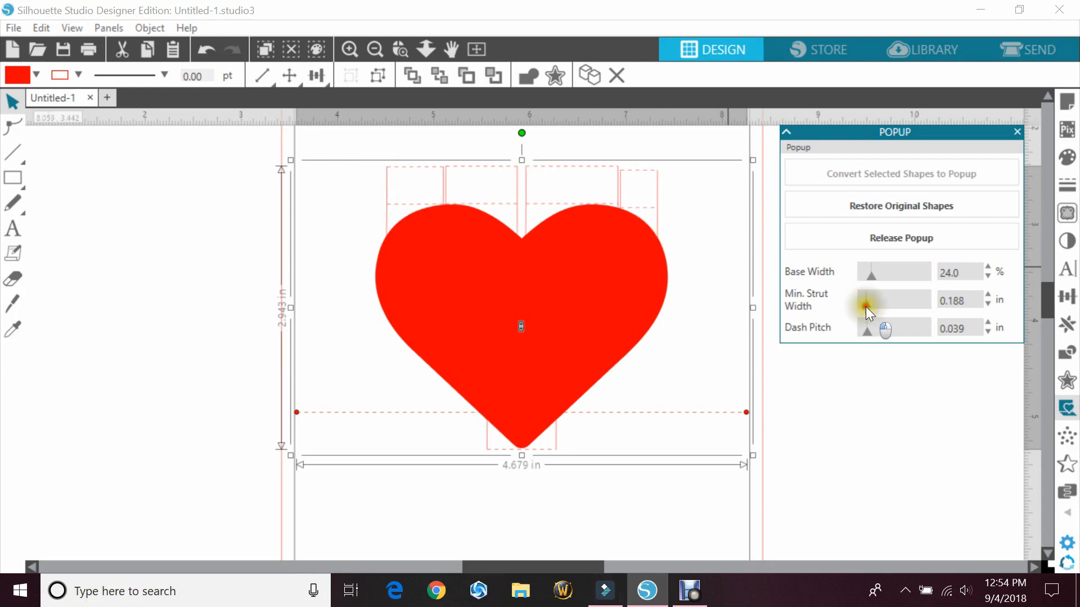
pyautogui.click(865, 306)
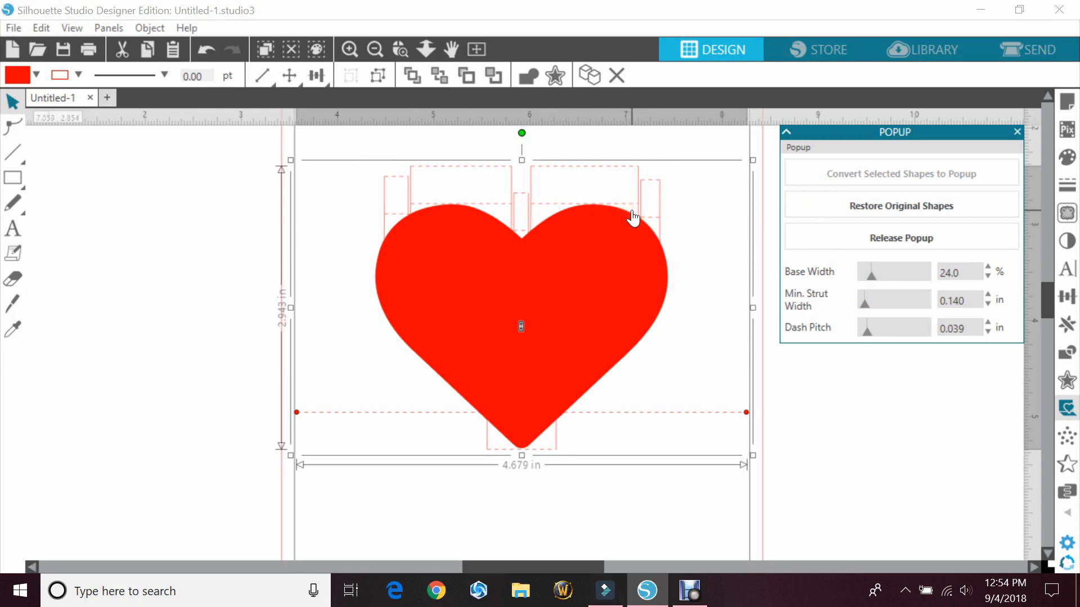
pyautogui.click(872, 482)
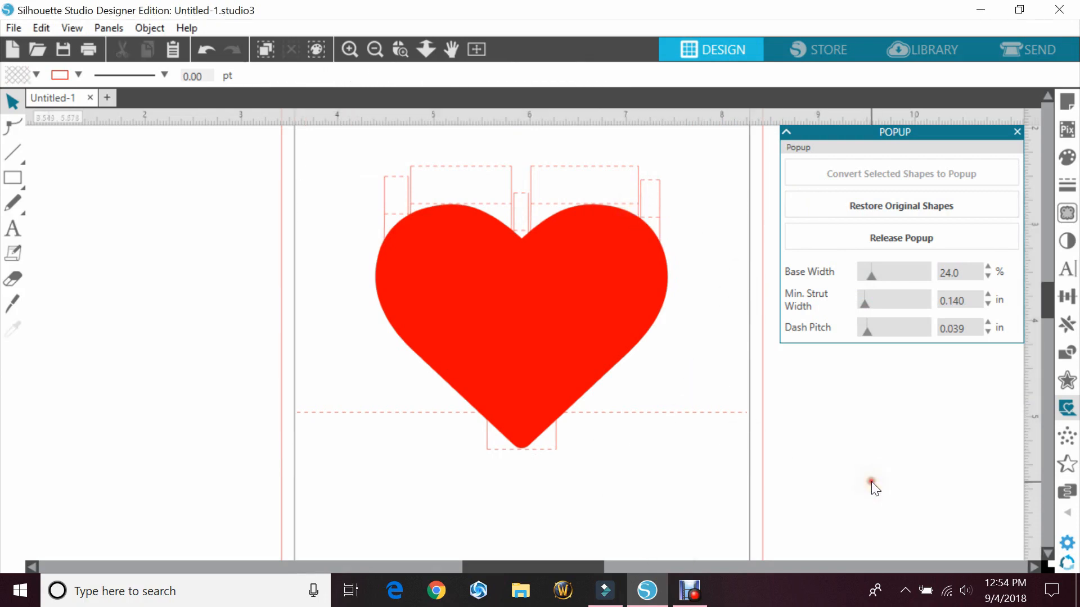
pyautogui.click(1018, 132)
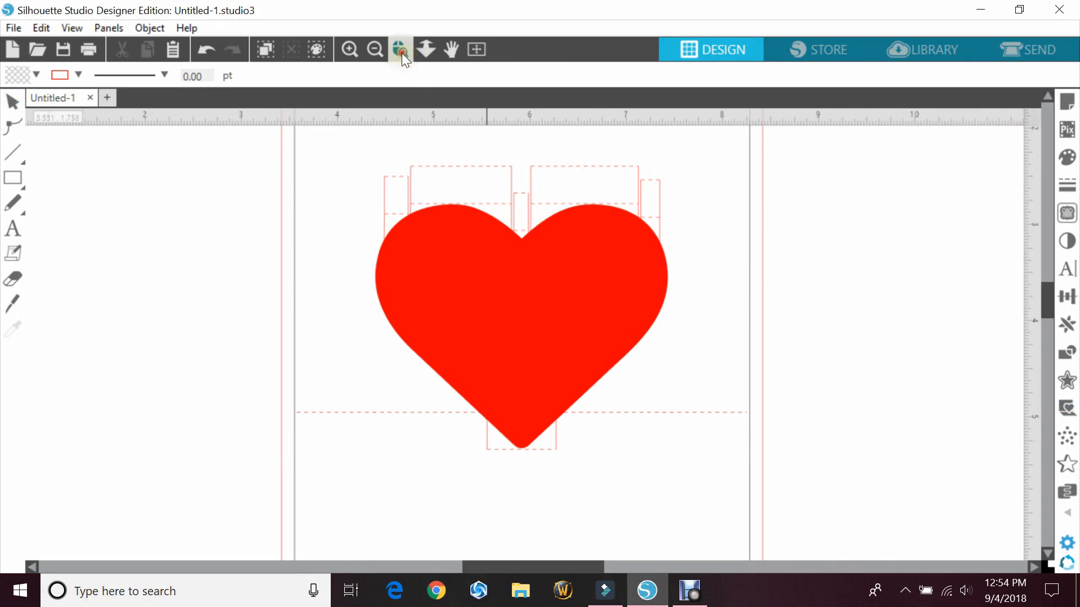
# - Remove the red fill from the popup heart so only its outline remains
pyautogui.click(372, 47)
pyautogui.click(372, 47)
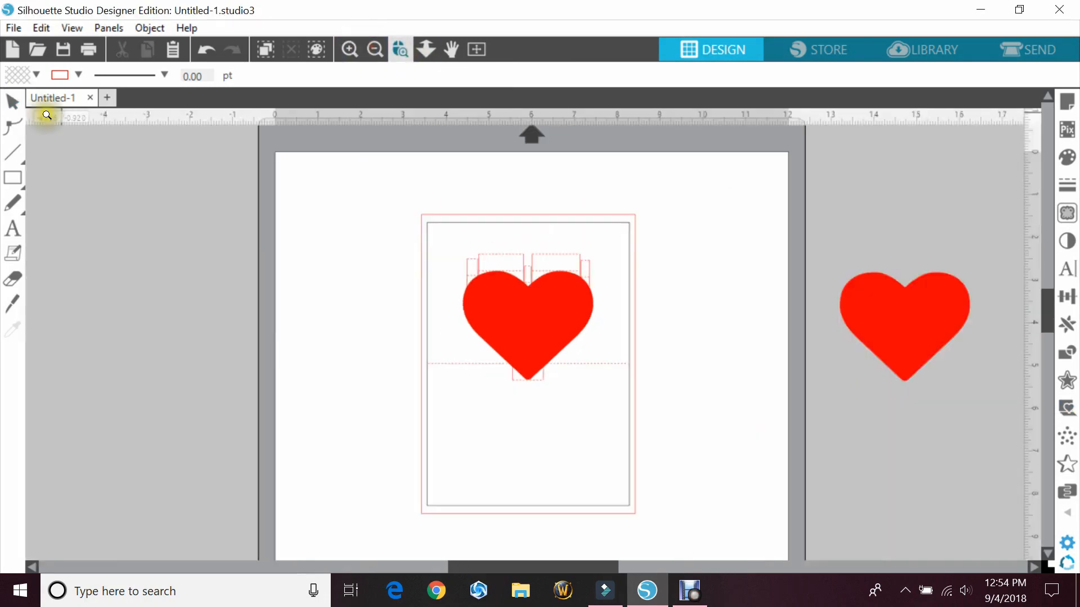
pyautogui.click(12, 101)
pyautogui.click(529, 324)
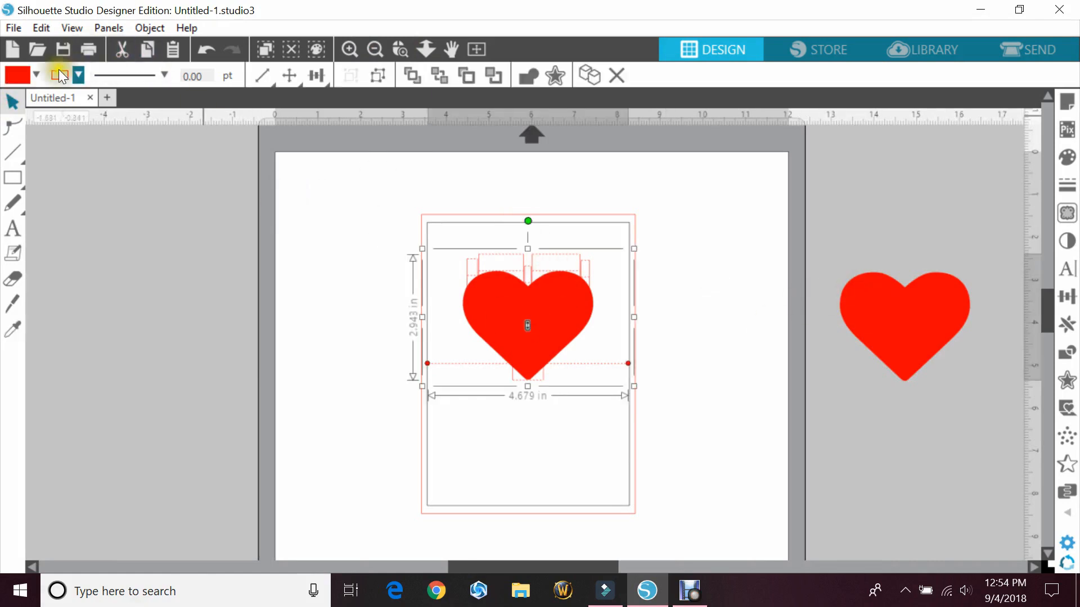
pyautogui.click(37, 74)
pyautogui.click(25, 104)
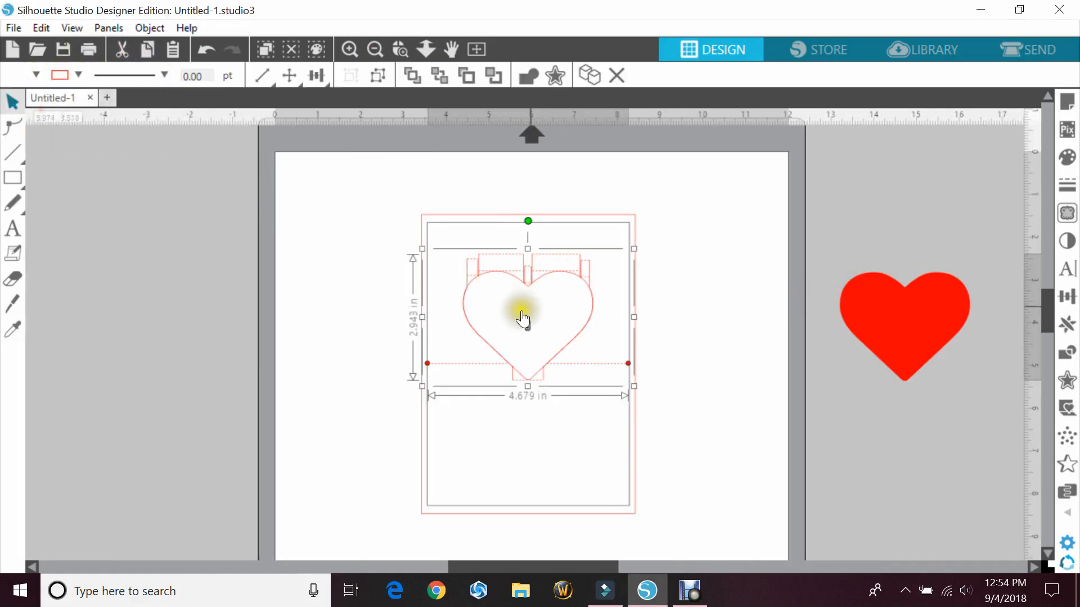
pyautogui.click(733, 346)
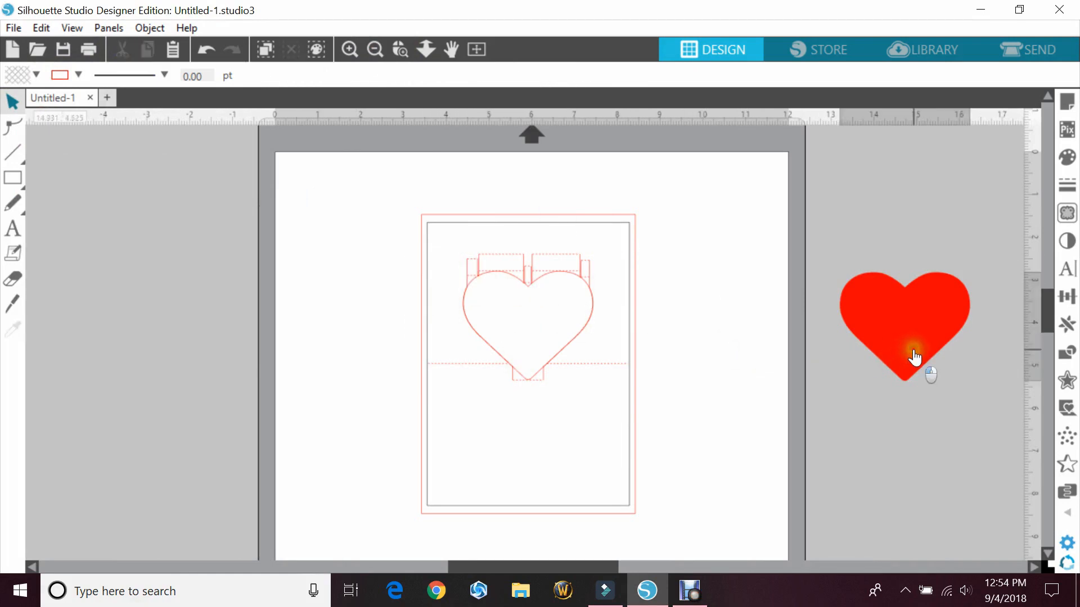
# - Place the separate red heart over the popup heart, scale it to about 2.81 in wide and centre it inside the outline
pyautogui.moveTo(913, 356); pyautogui.dragTo(537, 348)
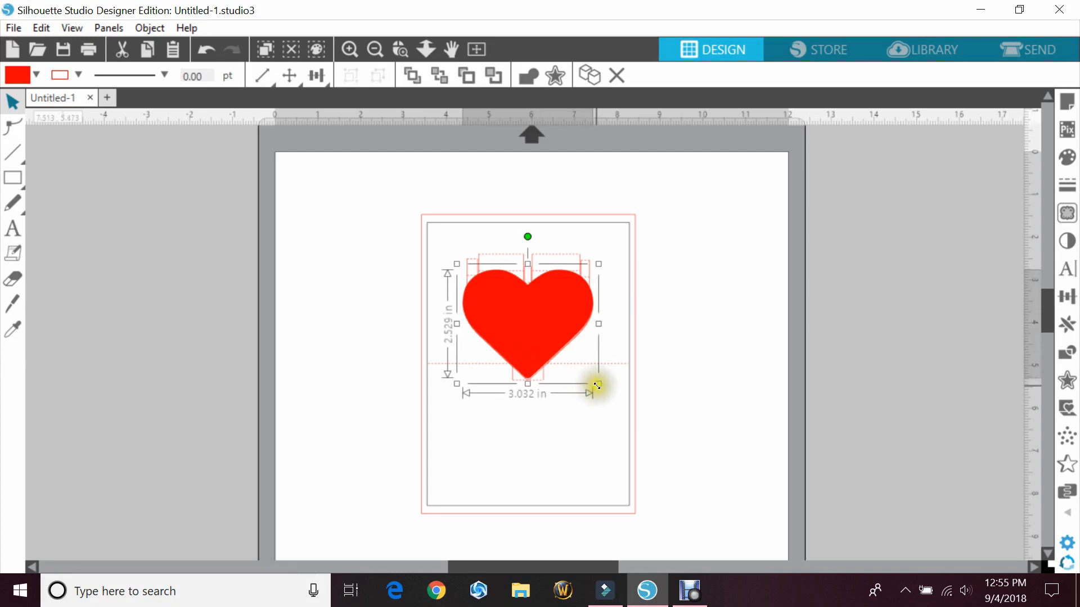
pyautogui.moveTo(598, 384); pyautogui.dragTo(590, 380)
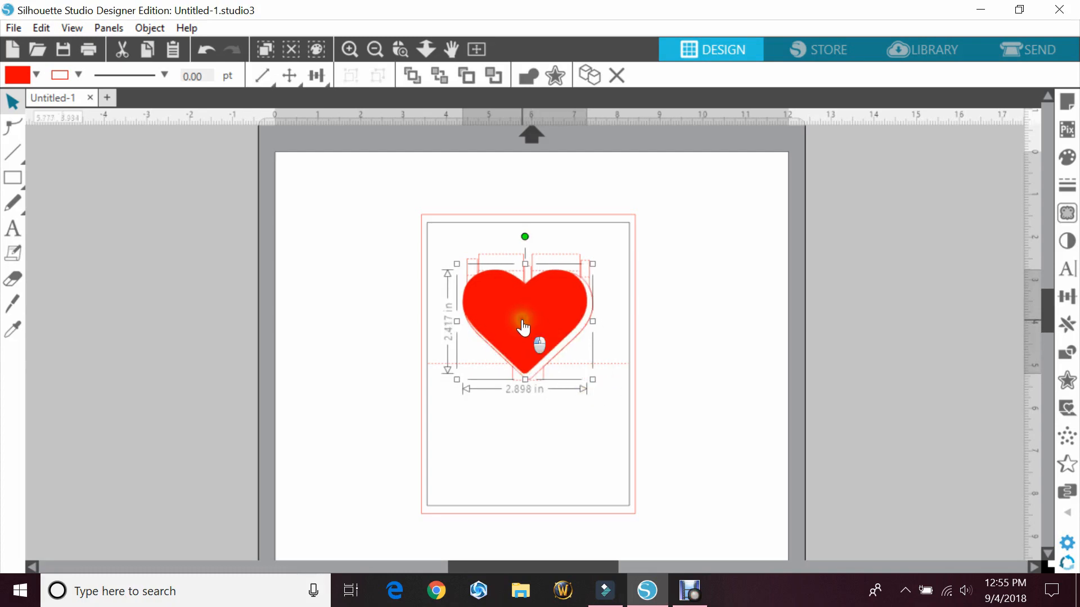
pyautogui.moveTo(523, 320); pyautogui.dragTo(527, 332)
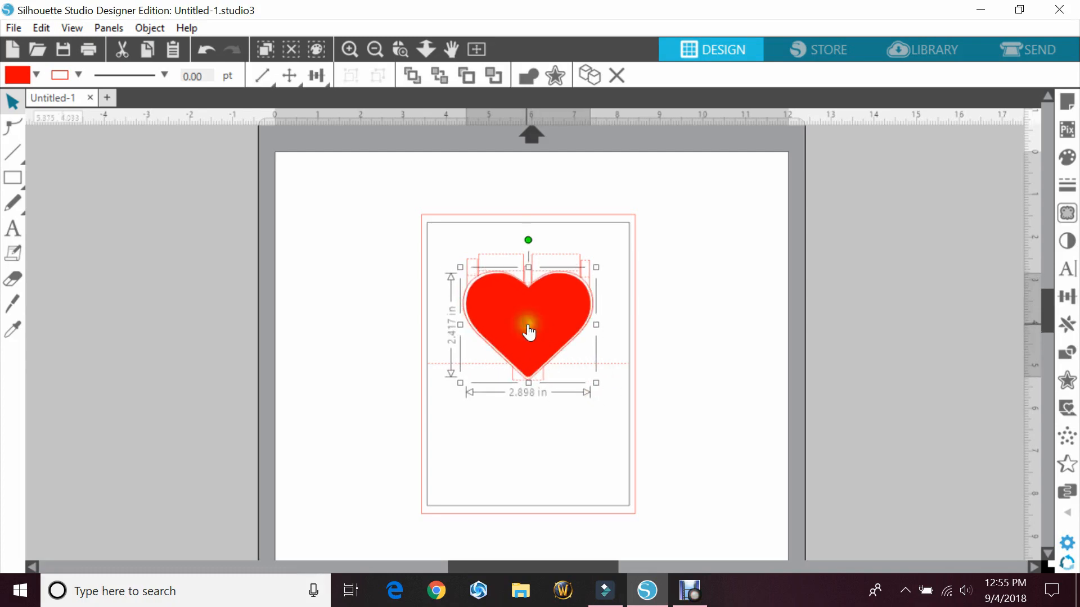
pyautogui.moveTo(595, 382); pyautogui.dragTo(590, 383)
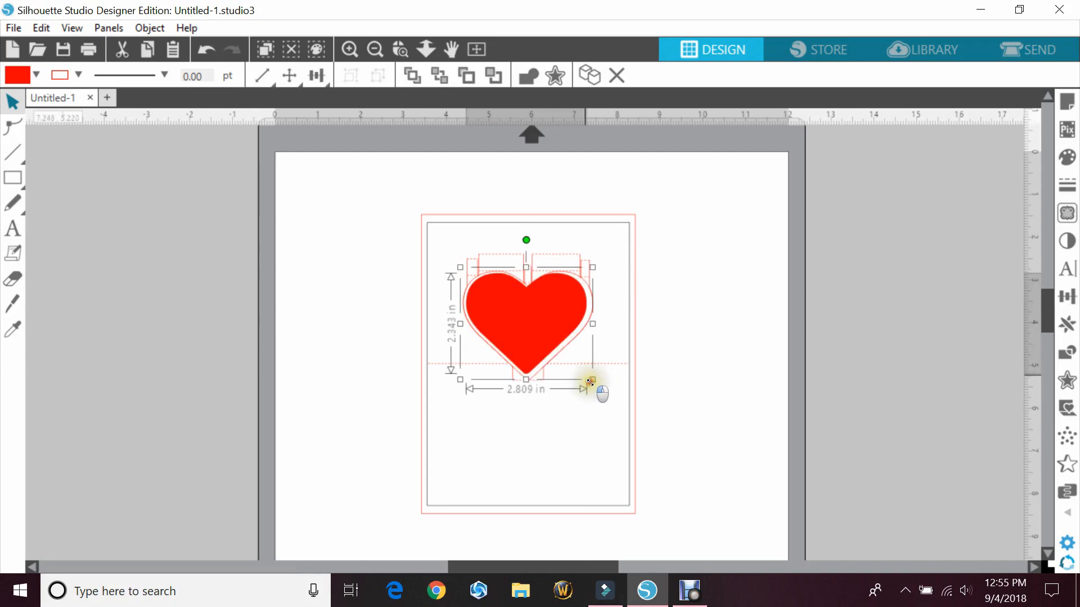
pyautogui.moveTo(527, 318); pyautogui.dragTo(530, 324)
pyautogui.click(529, 320)
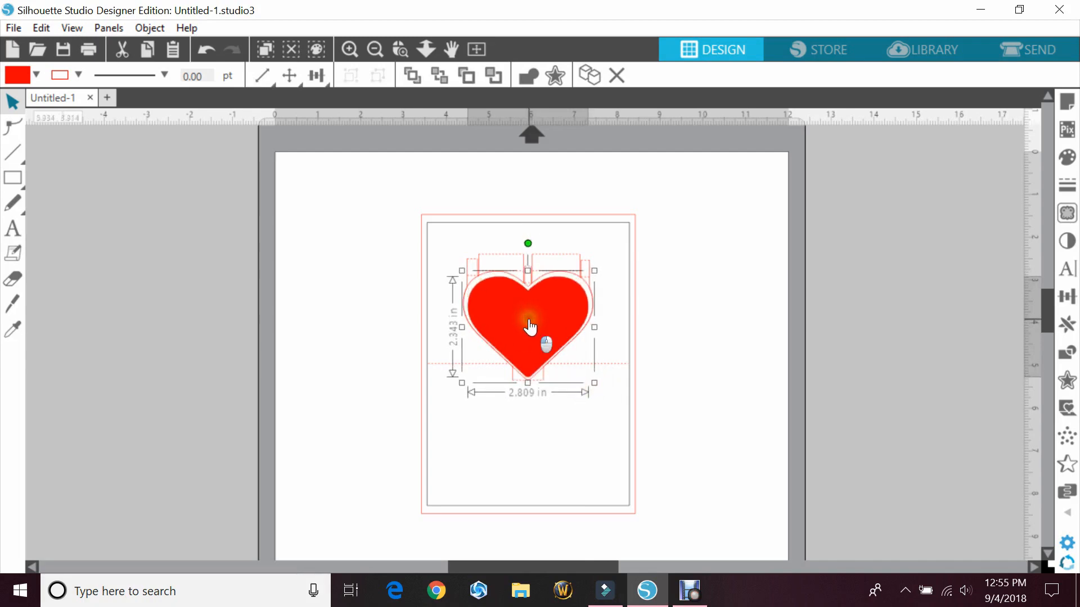
pyautogui.press('Up')
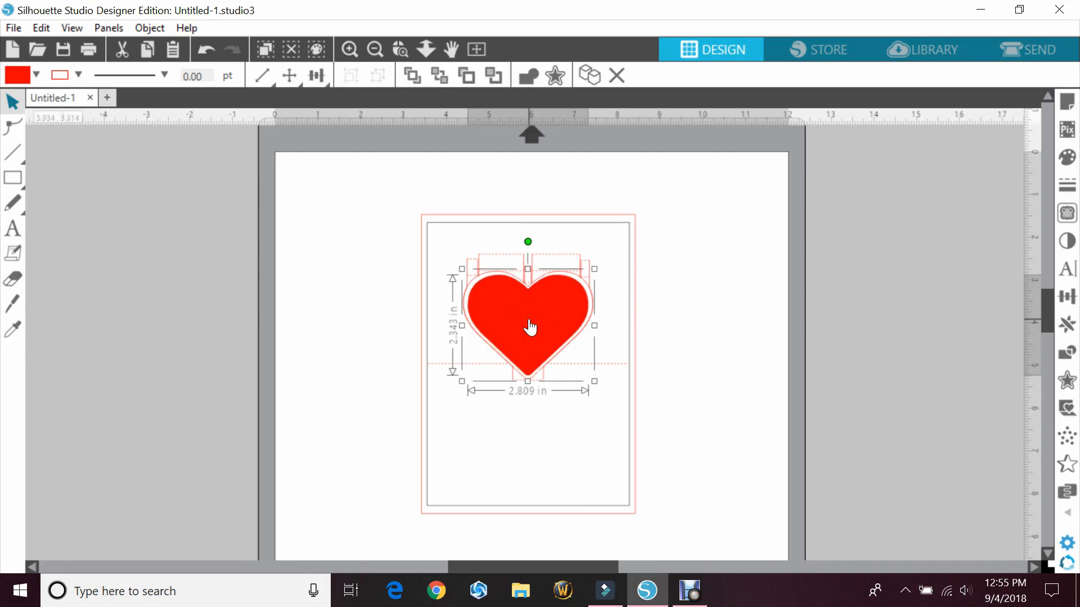
pyautogui.press('Down')
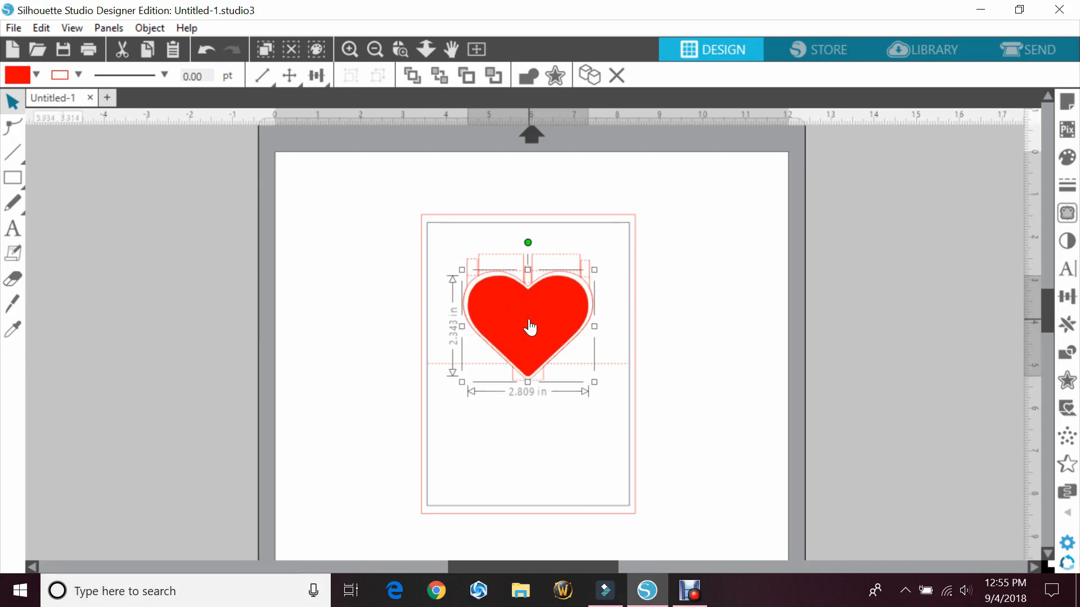
pyautogui.click(718, 366)
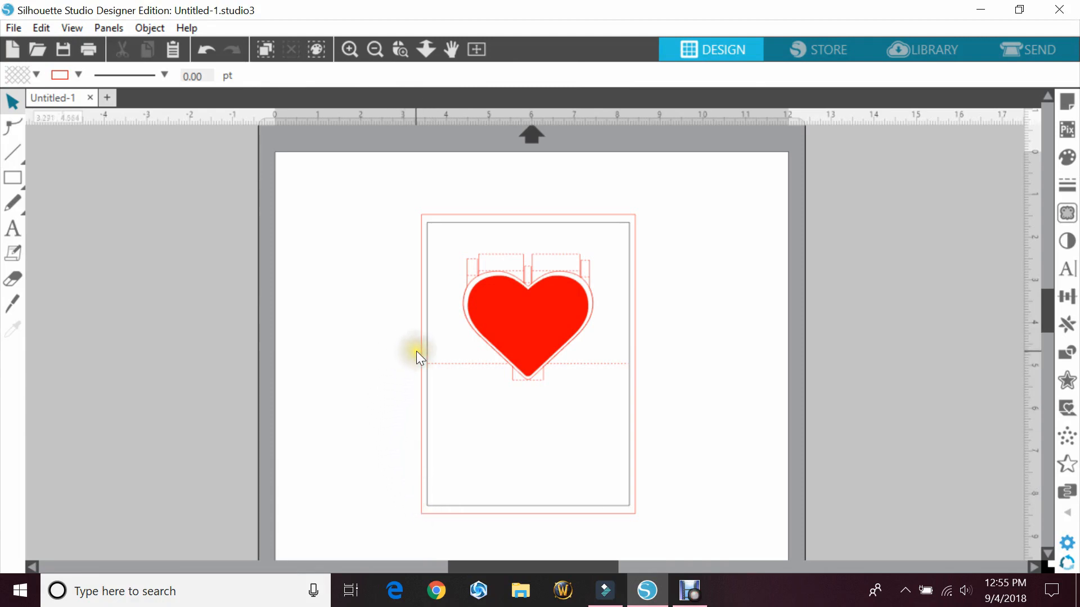
# - Move the outer red card rectangle clear of the popup card and draw a horizontal line about 5.35 in long across its middle
pyautogui.moveTo(419, 356); pyautogui.dragTo(184, 327)
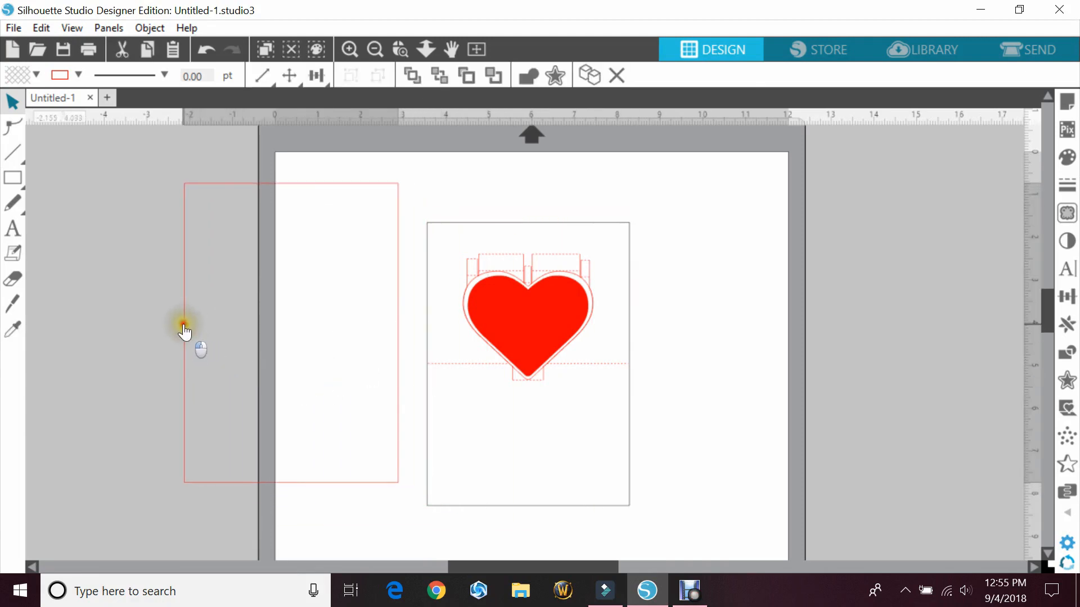
pyautogui.click(183, 325)
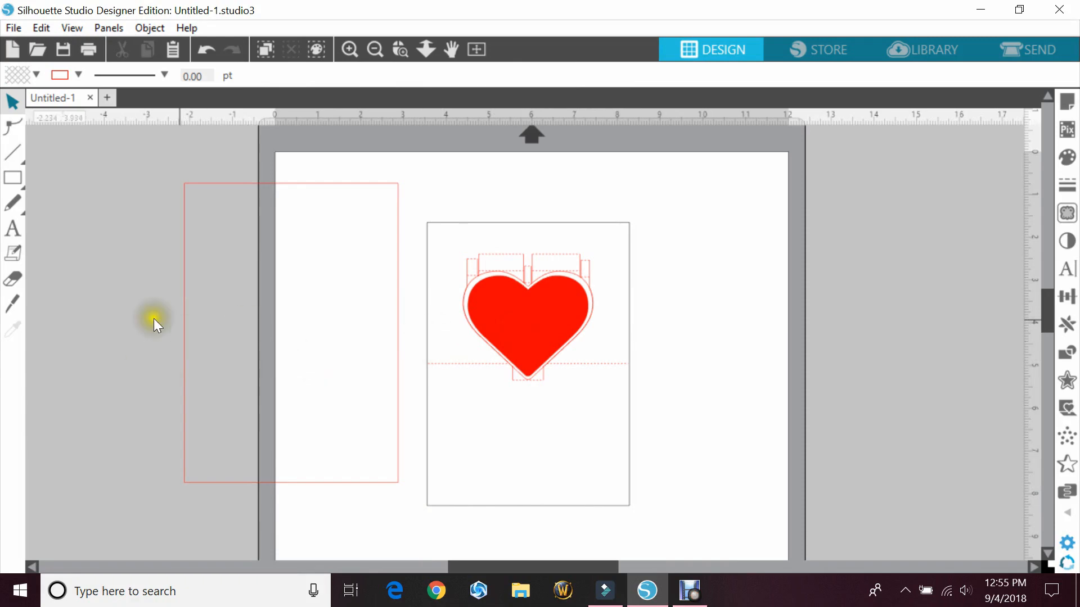
pyautogui.moveTo(11, 157)
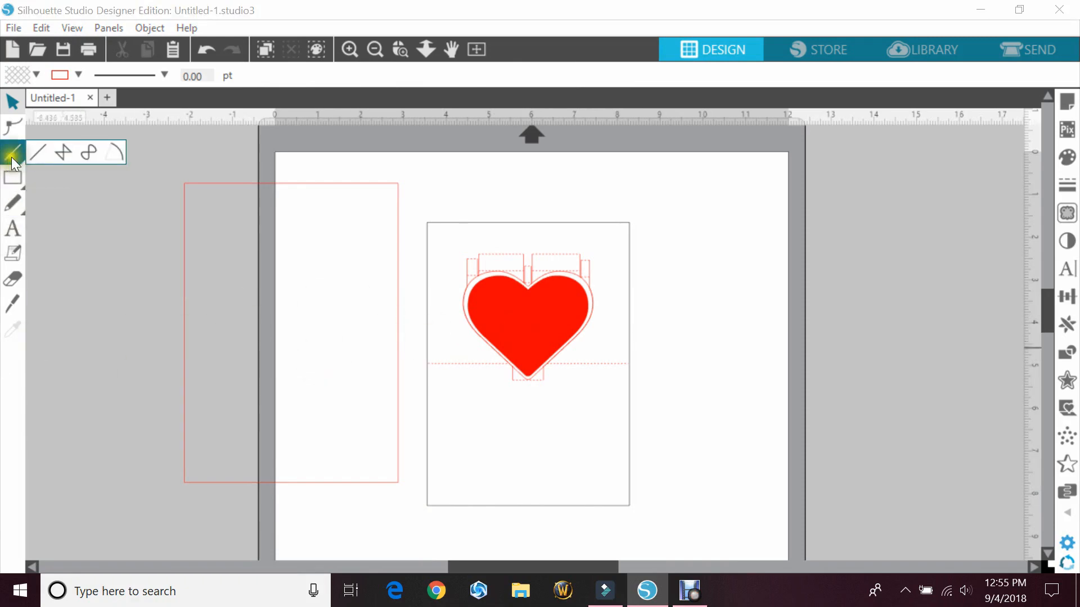
pyautogui.click(34, 153)
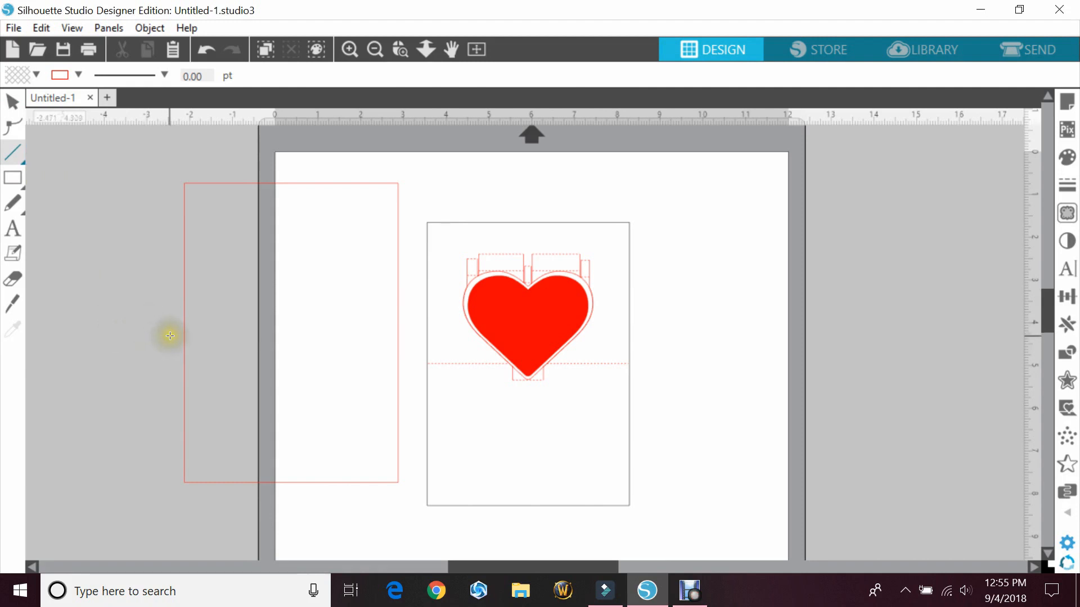
pyautogui.moveTo(170, 337); pyautogui.dragTo(399, 336)
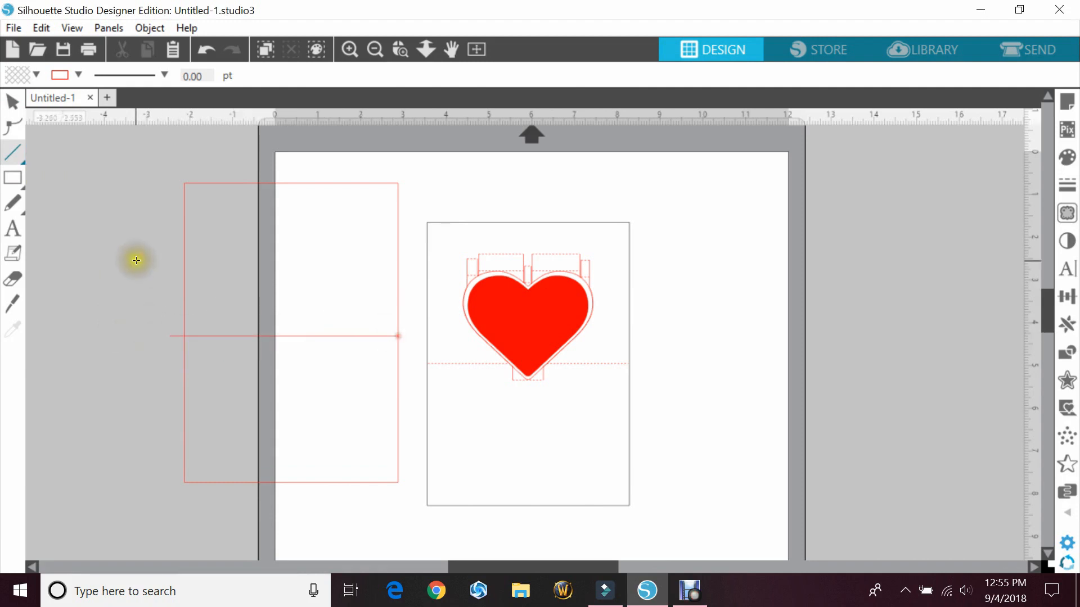
# - Shorten the horizontal line to about 4.95 in and nudge it so it sits evenly between the card rectangle's side edges
pyautogui.click(402, 51)
pyautogui.moveTo(117, 305); pyautogui.dragTo(343, 364)
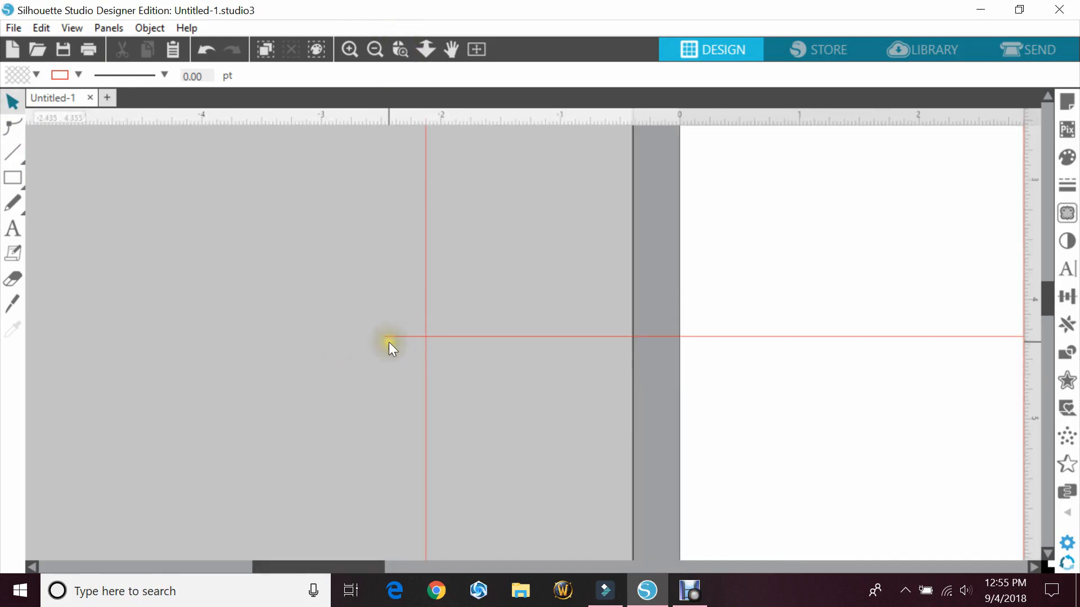
pyautogui.click(382, 339)
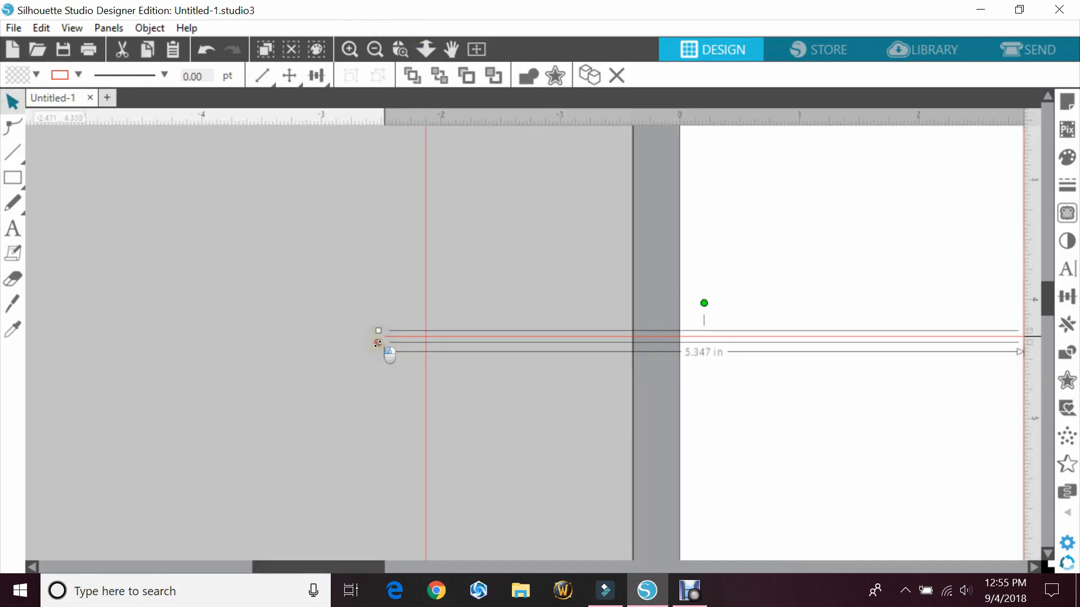
pyautogui.moveTo(399, 343); pyautogui.dragTo(425, 343)
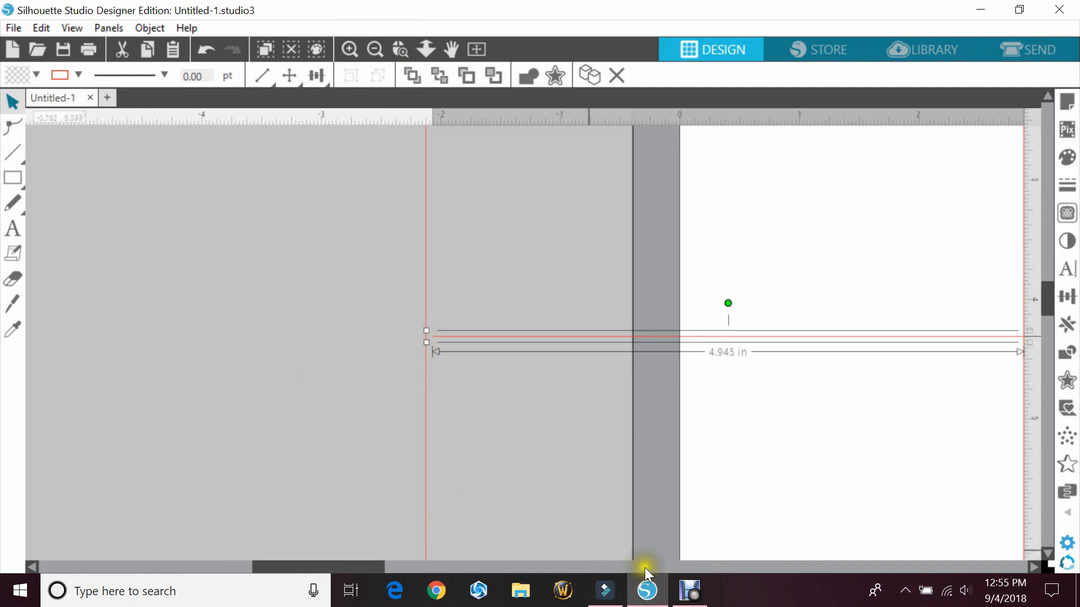
pyautogui.moveTo(360, 568); pyautogui.dragTo(392, 572)
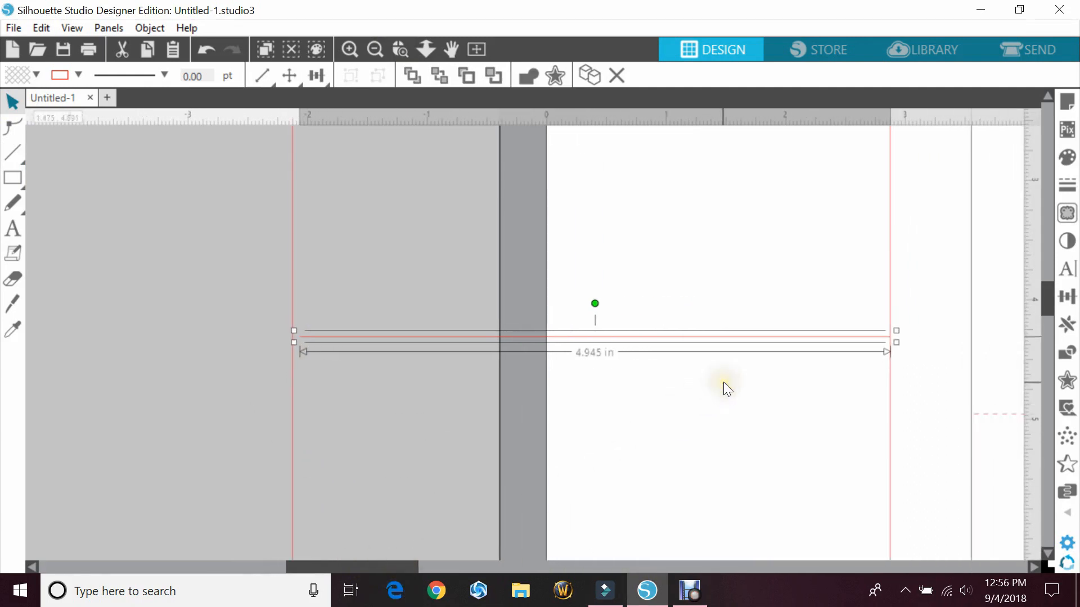
pyautogui.press('Left')
pyautogui.press('Left')
pyautogui.press('Left')
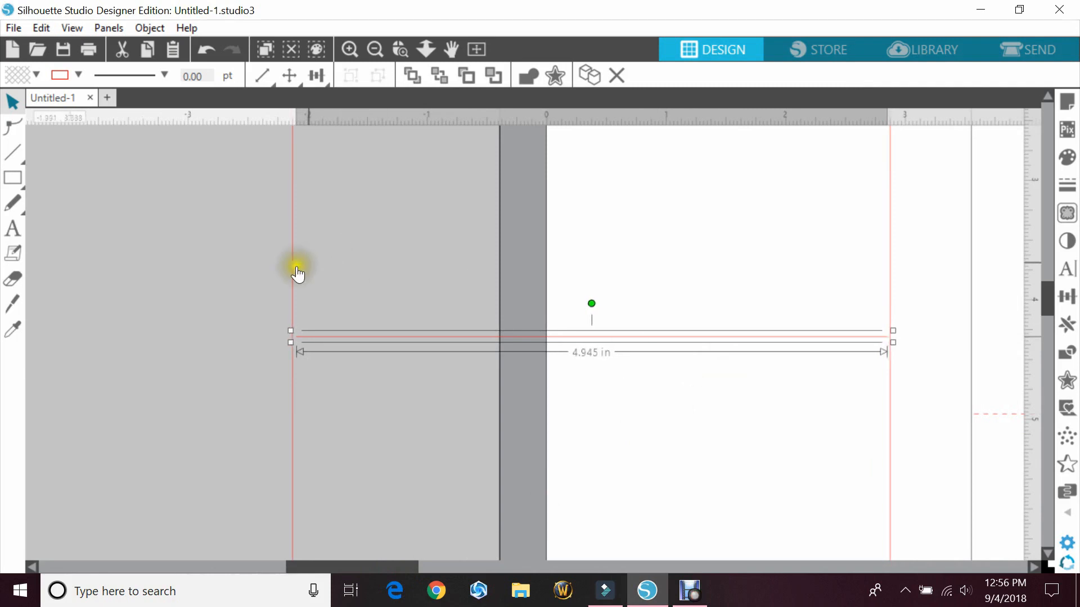
# - Align the horizontal line with the vertical middle of the 7 in tall card rectangle
pyautogui.moveTo(229, 275); pyautogui.dragTo(372, 359)
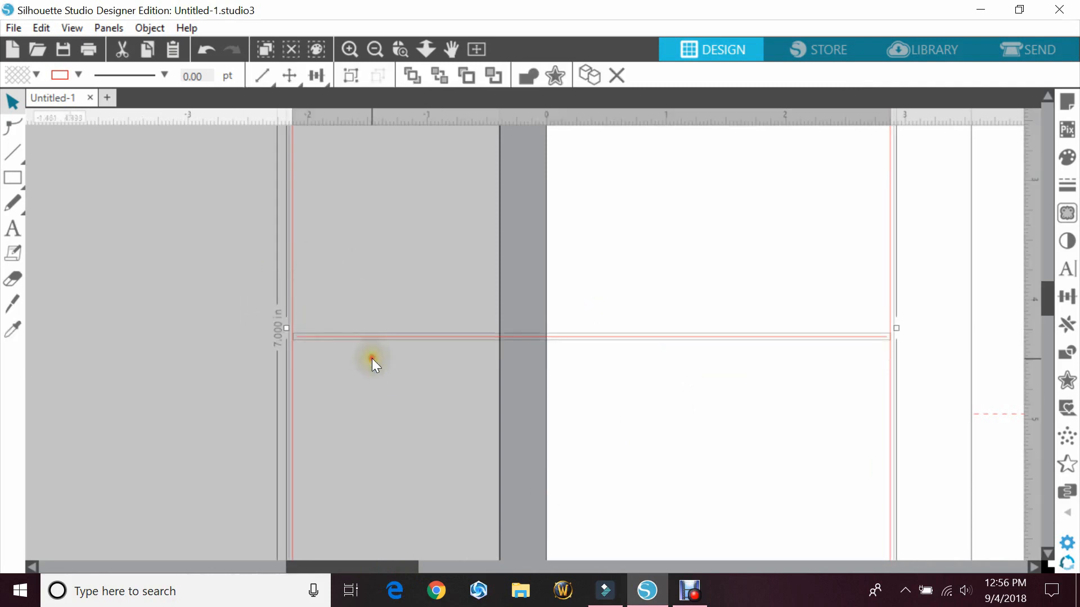
pyautogui.click(1067, 297)
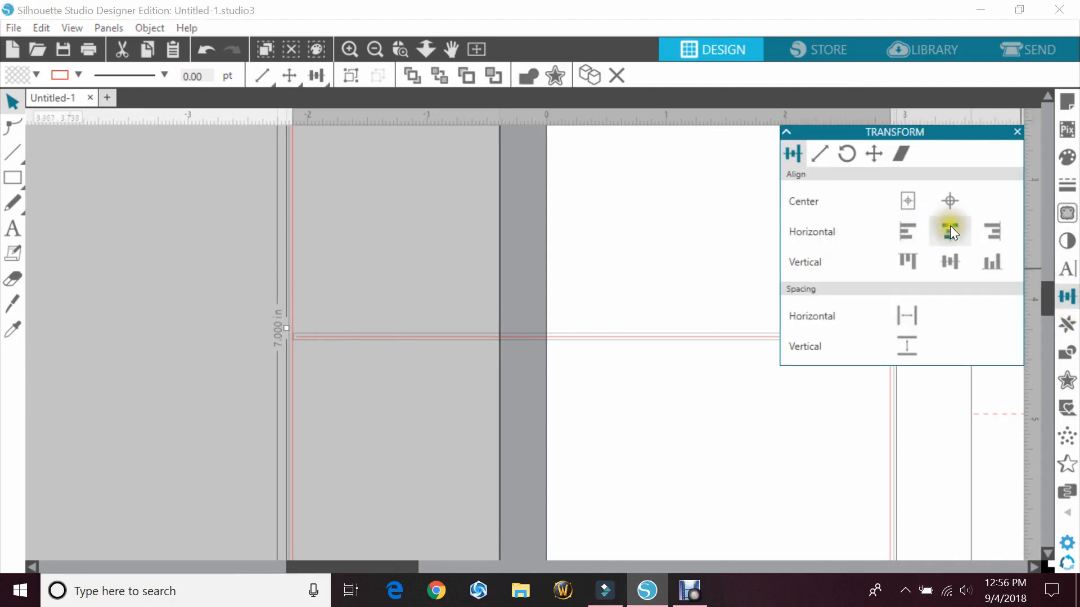
pyautogui.click(951, 259)
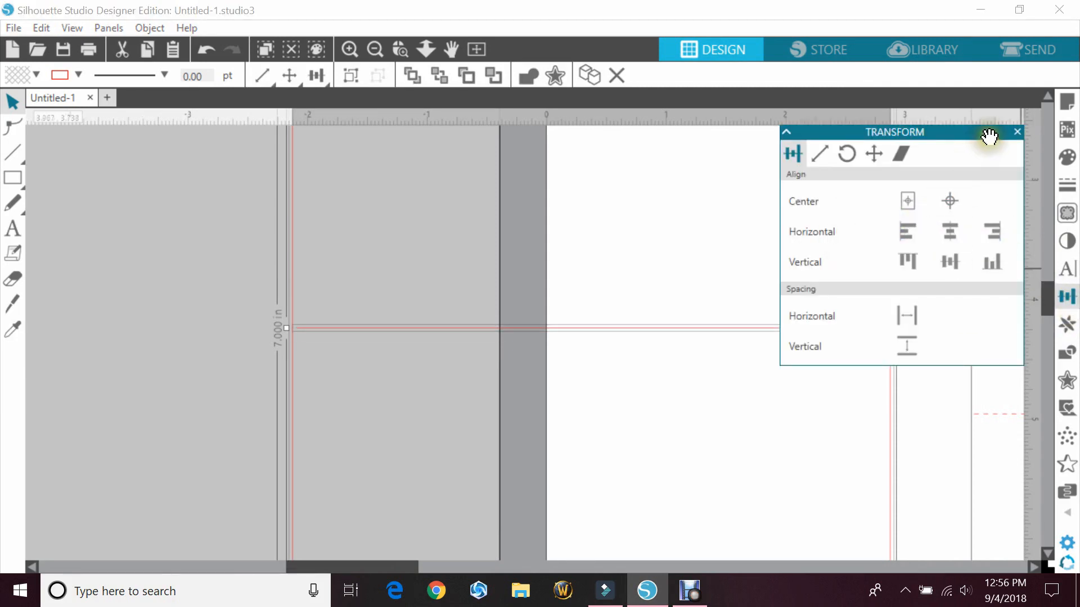
pyautogui.click(1017, 133)
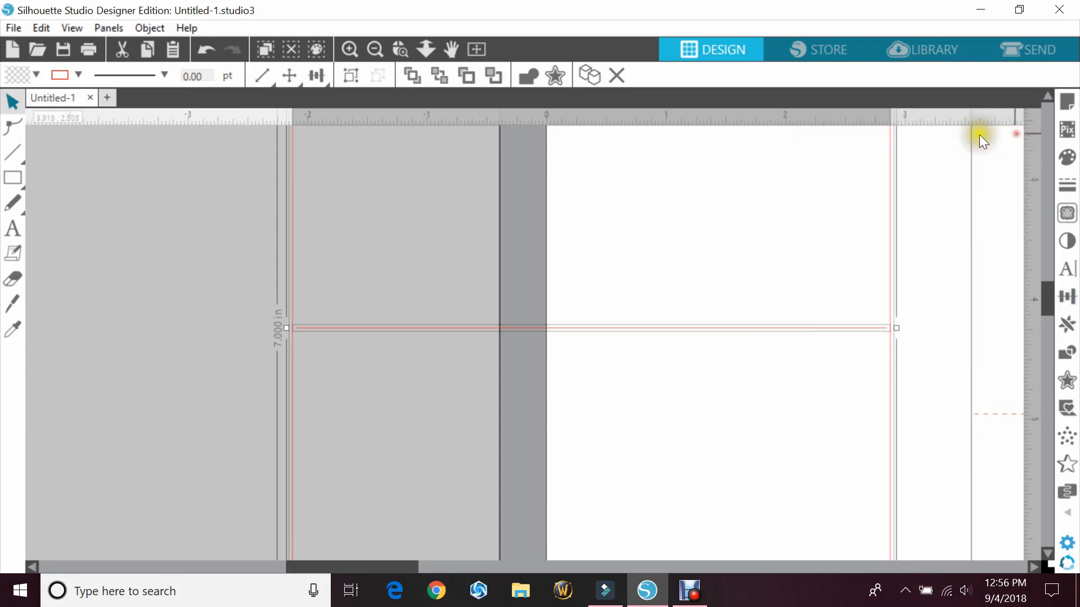
# - Change the horizontal fold line across the outer card to the medium-dash line style, the third in the style list
pyautogui.moveTo(393, 276); pyautogui.dragTo(403, 349)
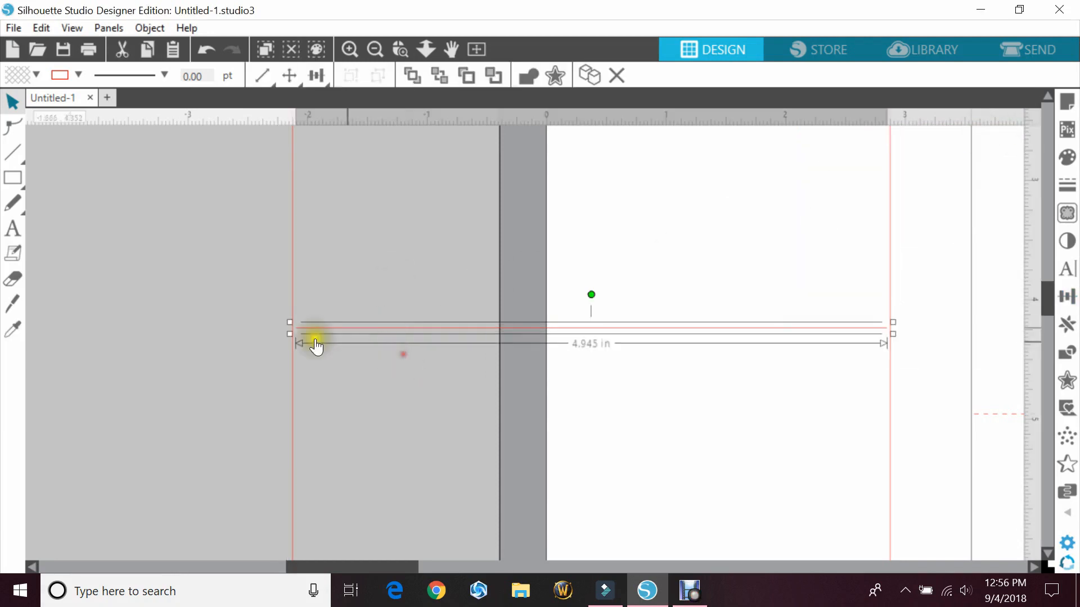
pyautogui.click(1071, 187)
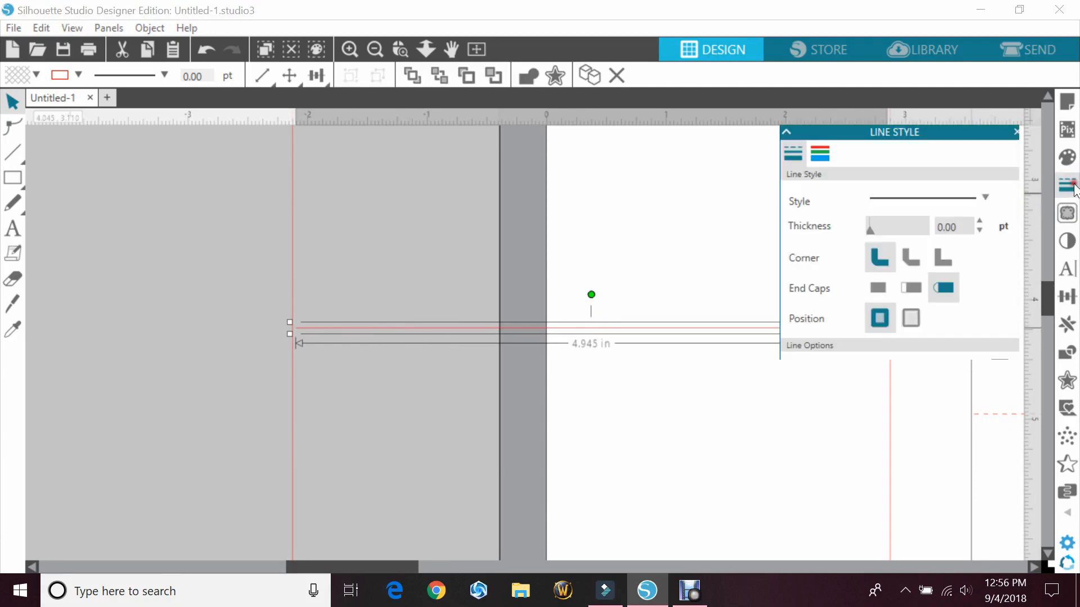
pyautogui.click(973, 198)
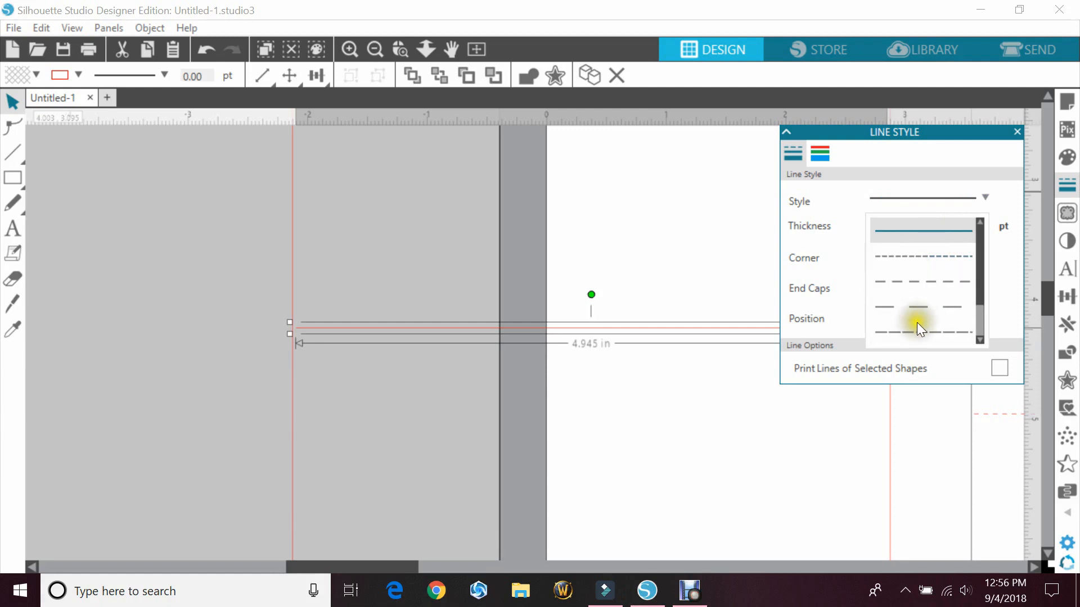
pyautogui.click(923, 258)
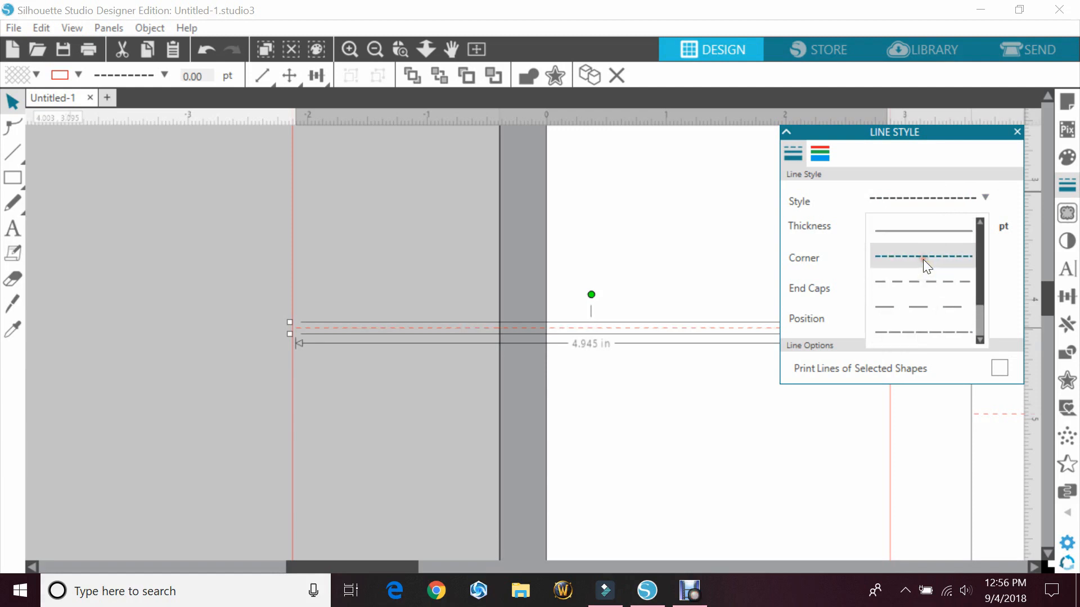
pyautogui.click(926, 281)
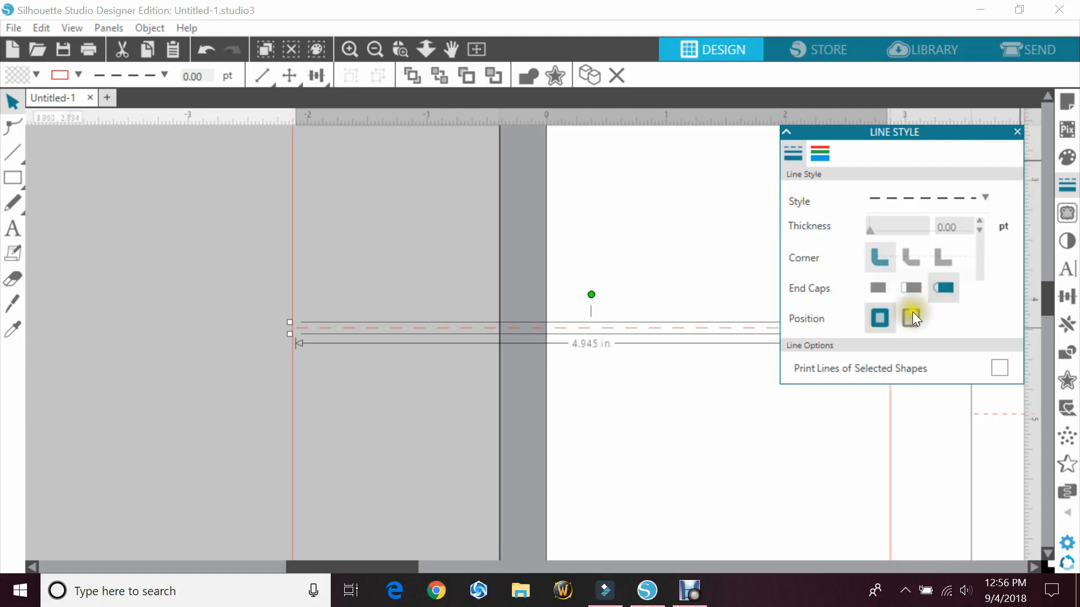
pyautogui.click(987, 196)
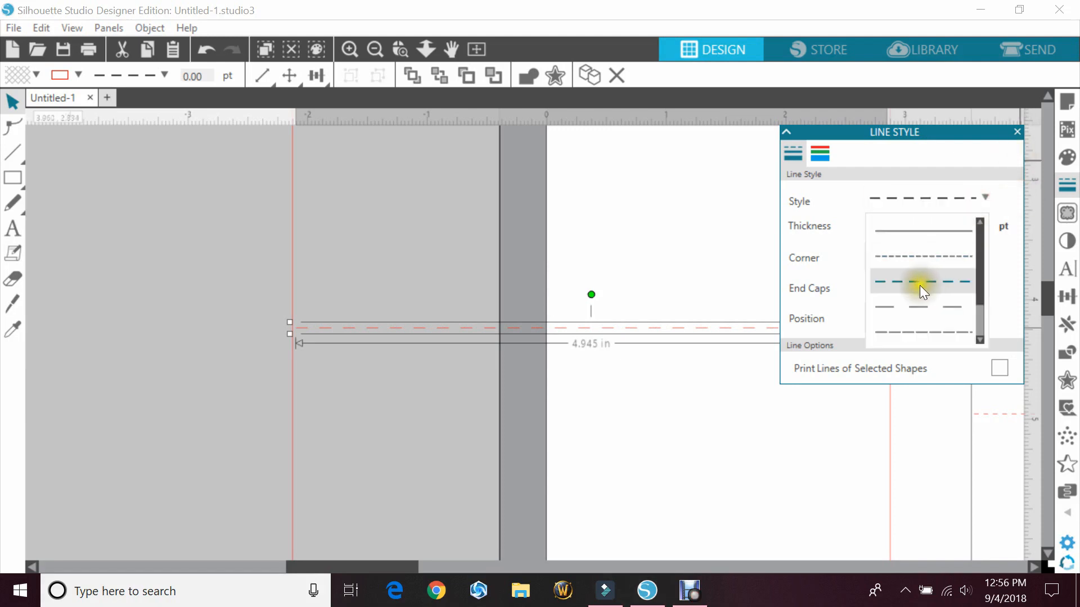
pyautogui.click(1018, 130)
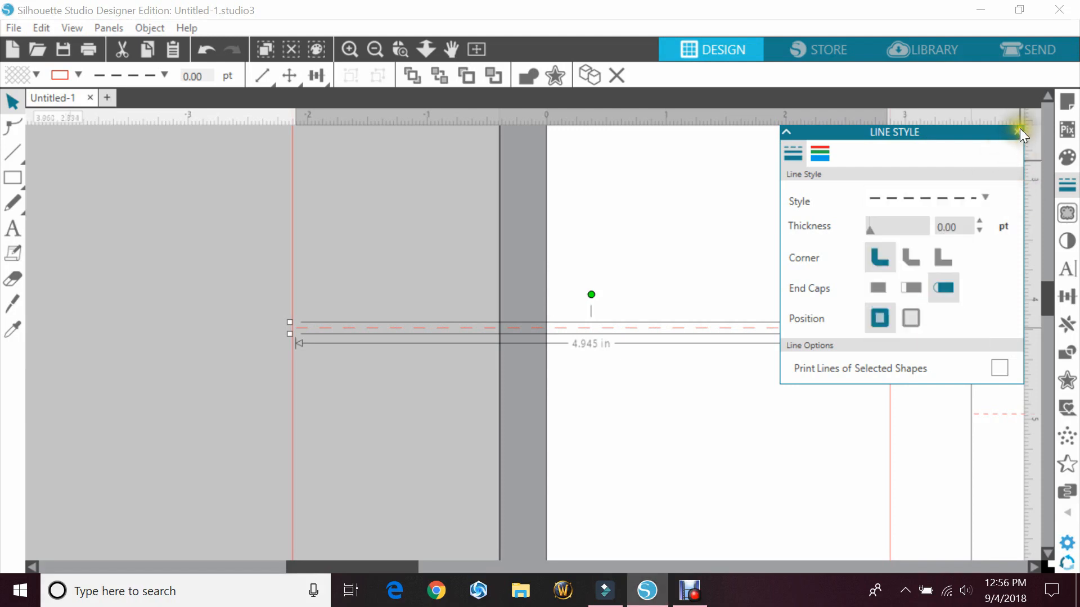
pyautogui.click(1018, 131)
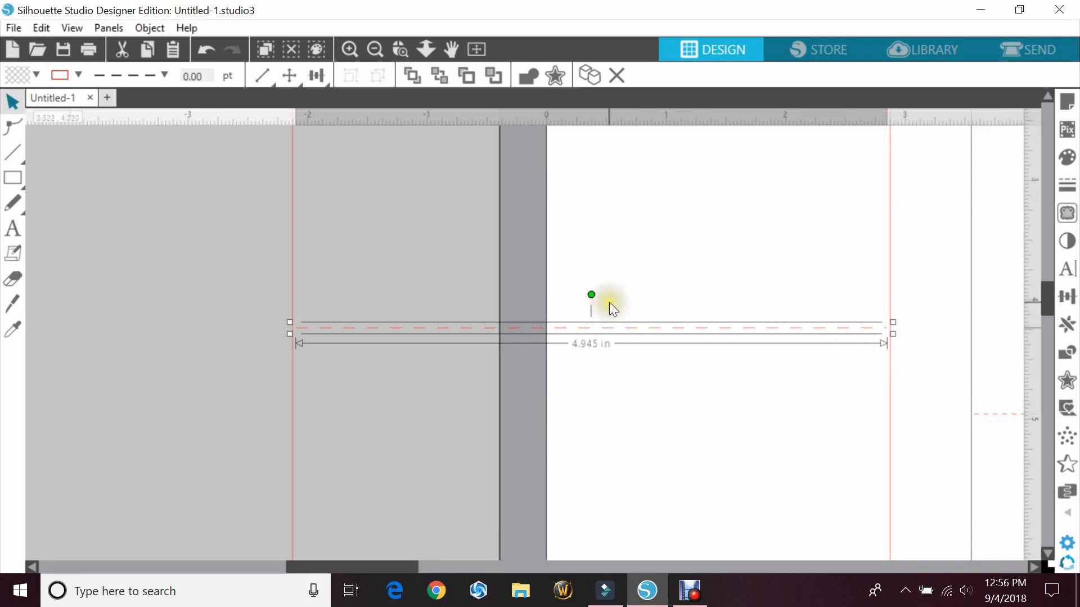
pyautogui.click(124, 319)
# - Group the 5 by 7 in outer card rectangle with its dashed centre fold line
pyautogui.click(366, 49)
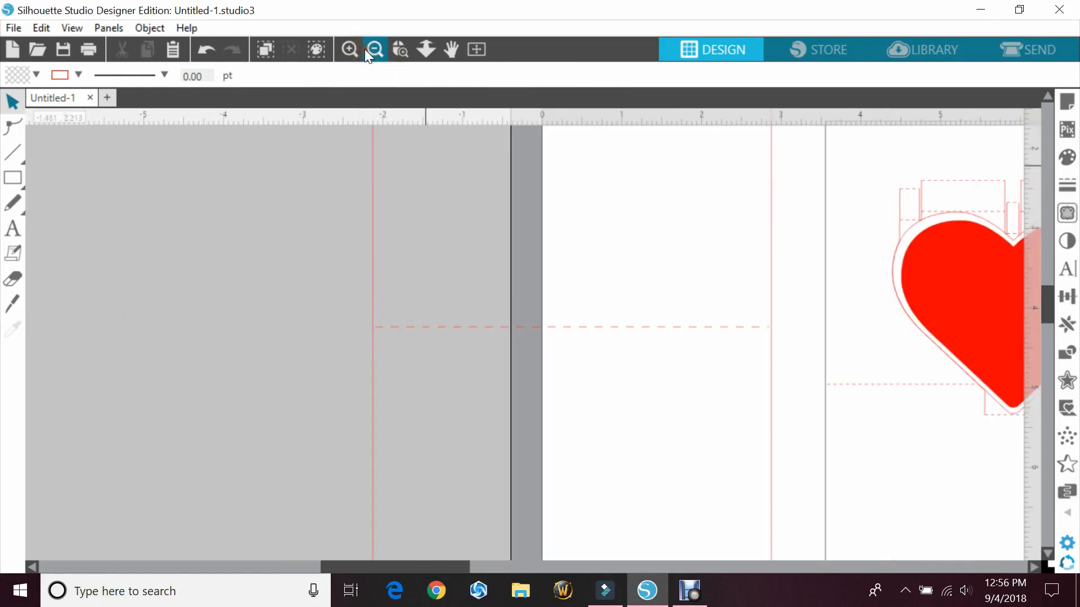
pyautogui.click(366, 49)
pyautogui.click(475, 363)
pyautogui.rightClick(475, 363)
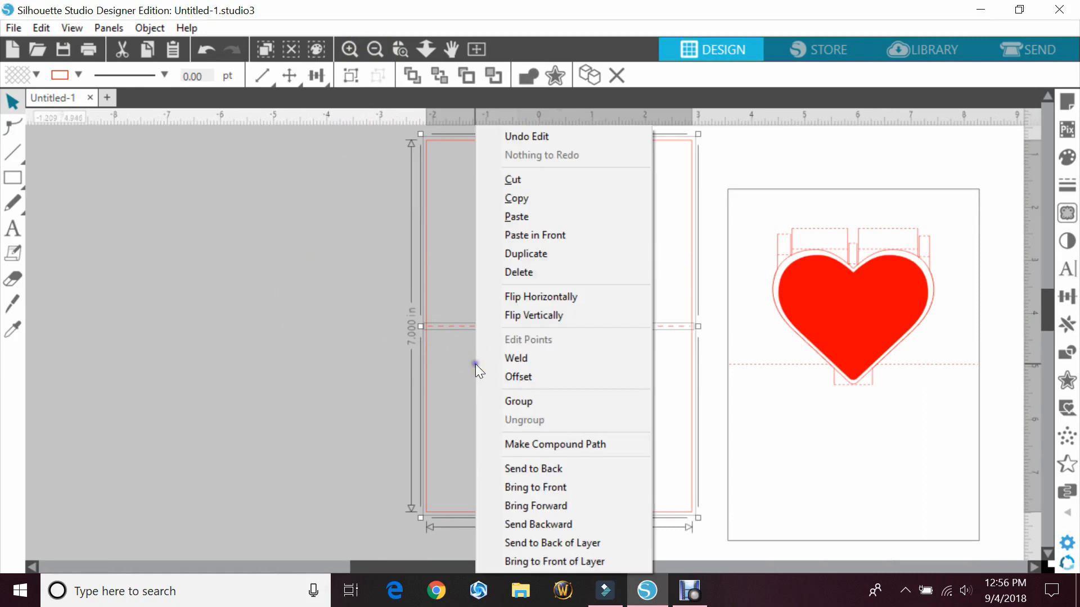
pyautogui.click(557, 401)
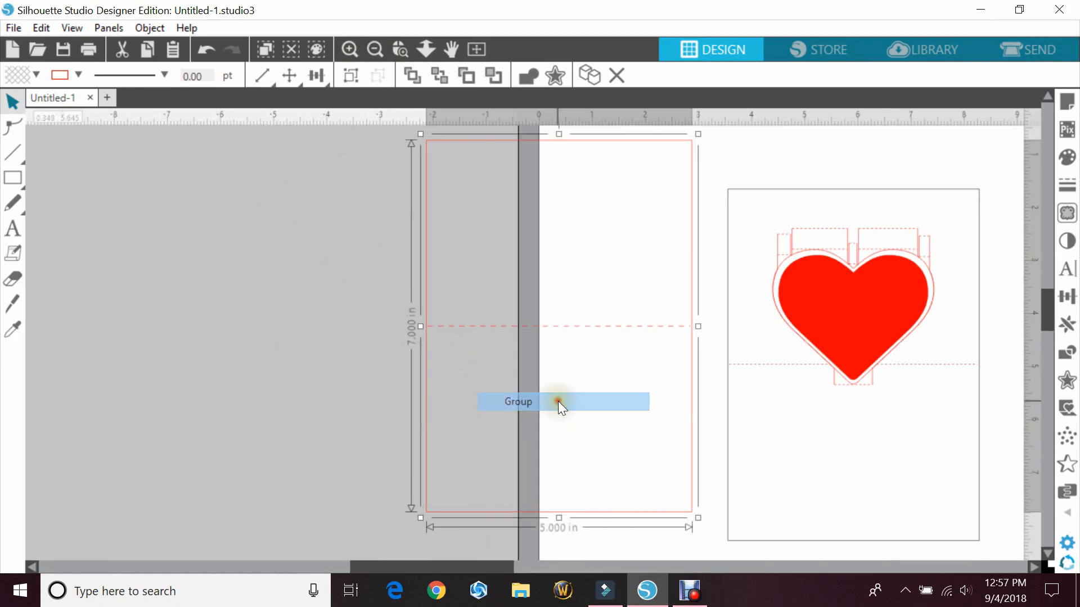
# - Move the solid red heart off the popup card into the empty area on the far side of the outer card
pyautogui.click(743, 158)
pyautogui.moveTo(844, 338); pyautogui.dragTo(294, 353)
pyautogui.click(824, 134)
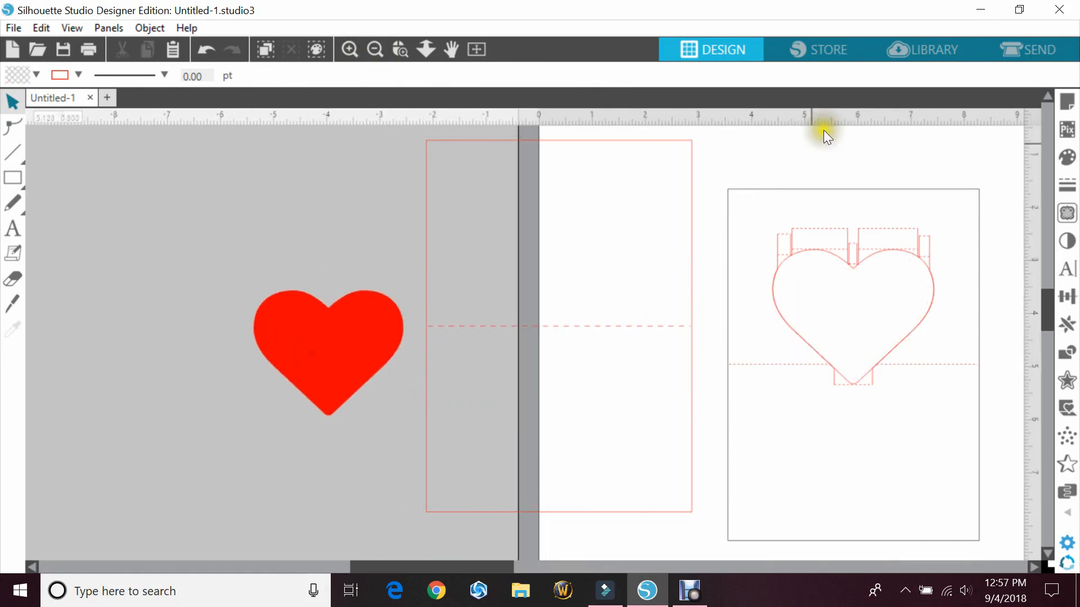
# - Group the popup card's outline, heart and fold lines into one object and deselect it
pyautogui.click(851, 313)
pyautogui.rightClick(851, 313)
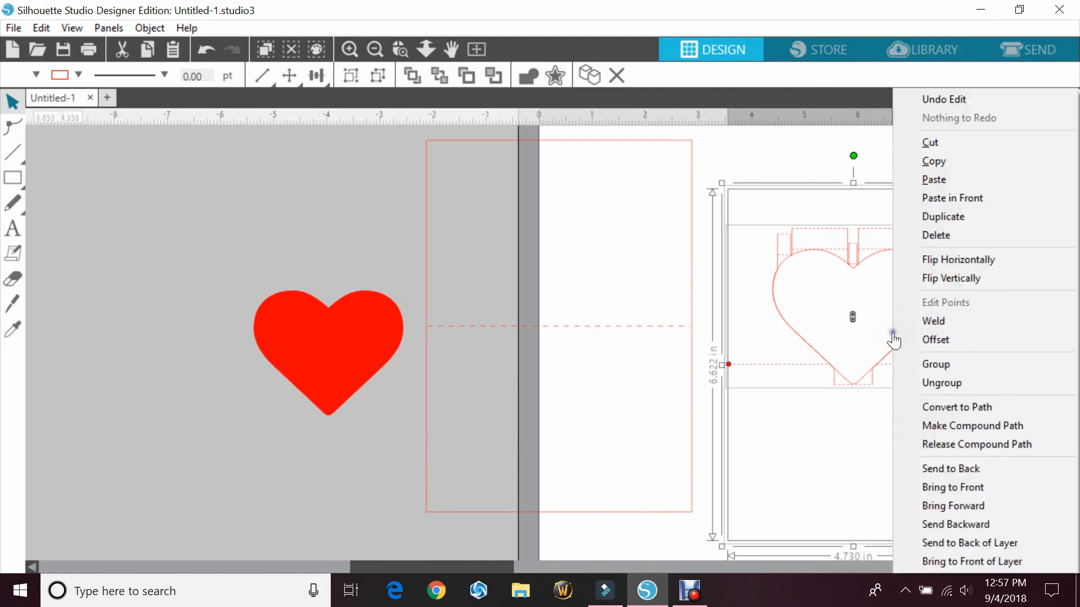
pyautogui.click(930, 363)
pyautogui.click(358, 217)
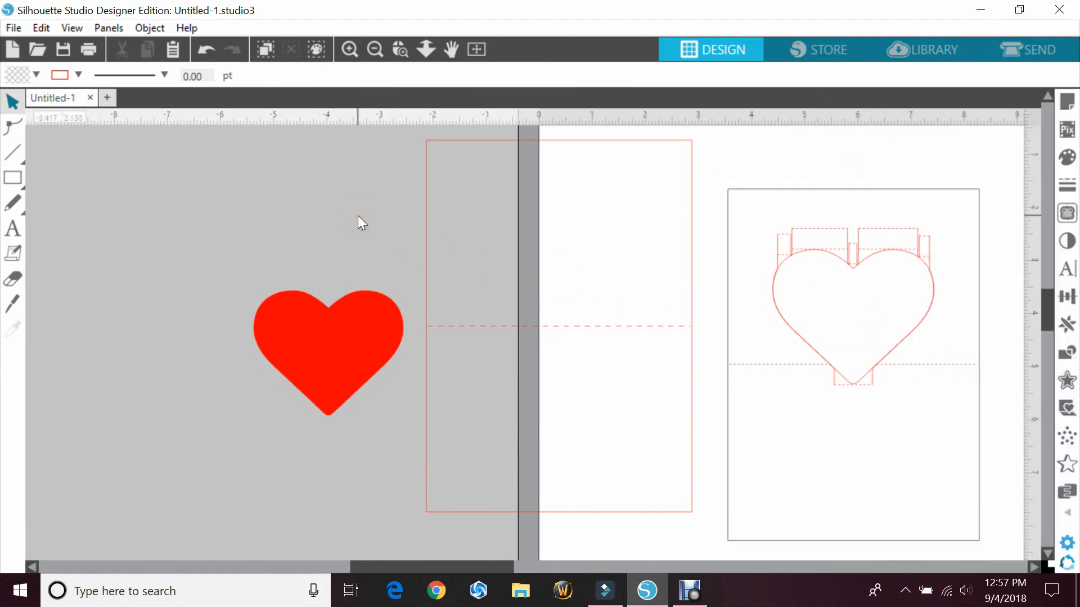